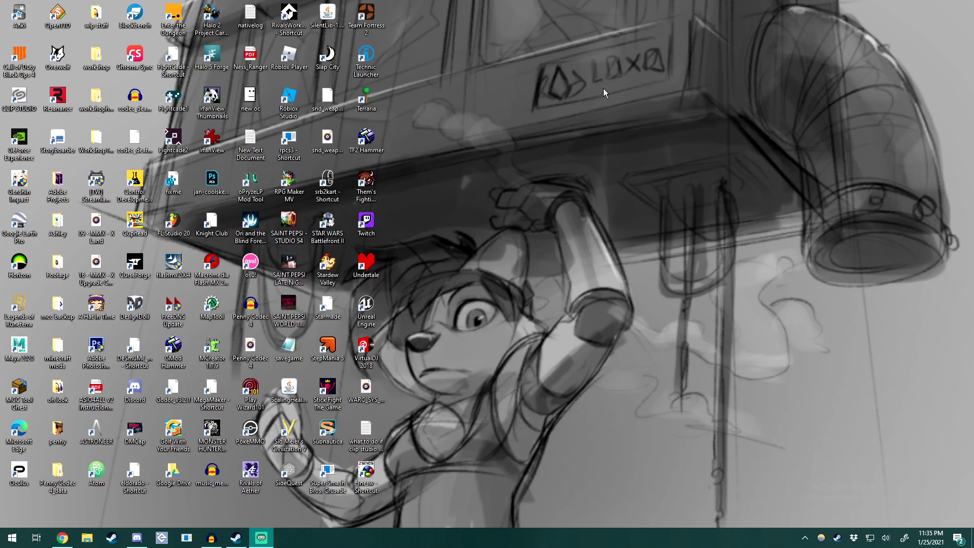
Open the WorkshopTutorial folder on the desktop and look over its roa, gmedit-editor-beta-windows and workshophelper-master folders.
double_click(95, 144)
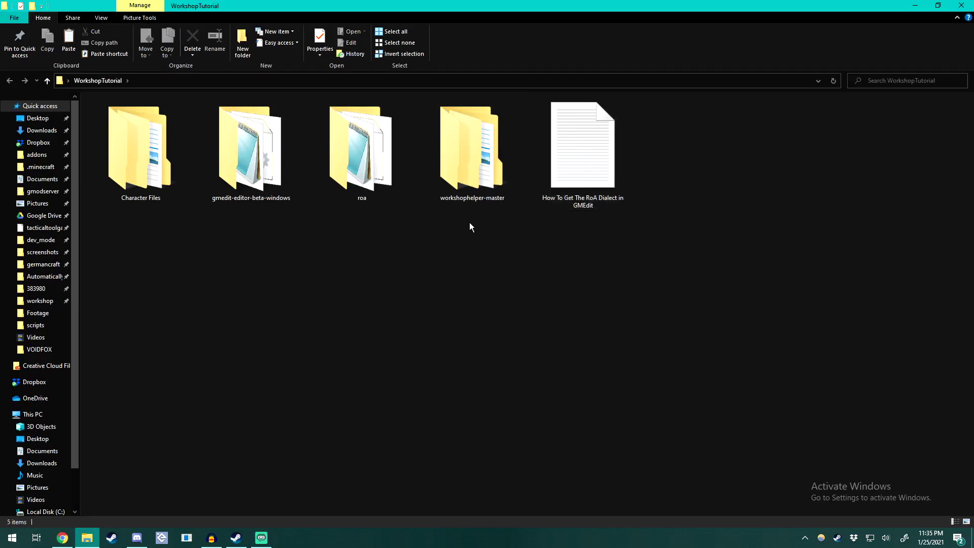
left_click(348, 146)
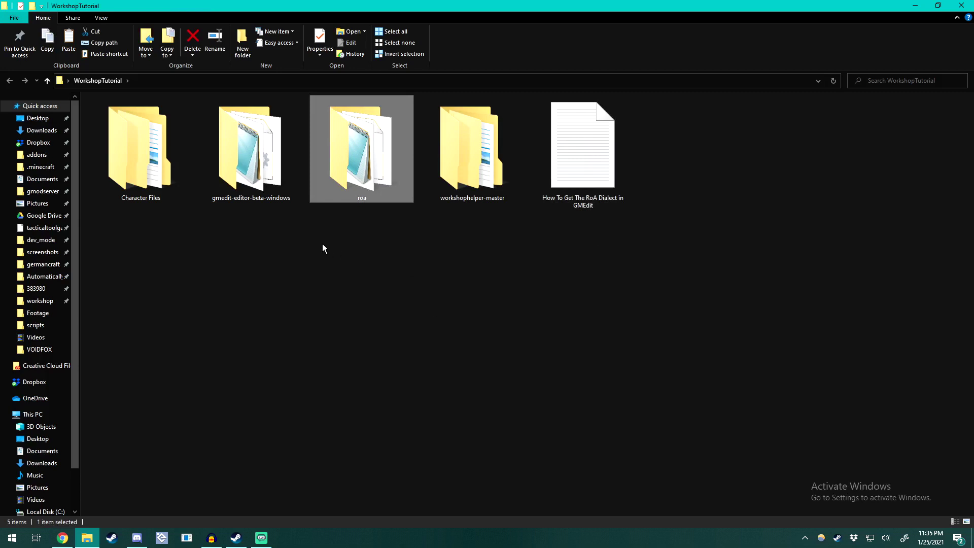
left_click(220, 152)
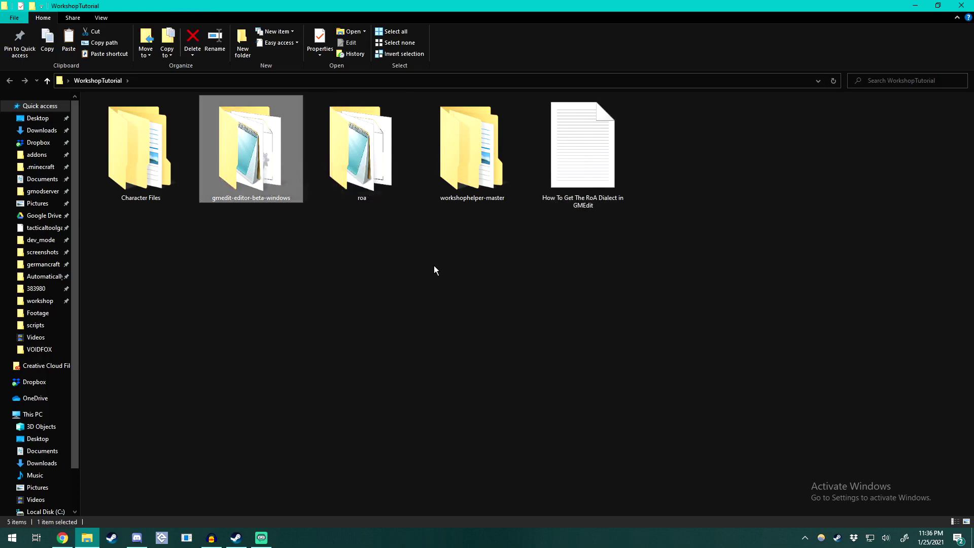
left_click(483, 149)
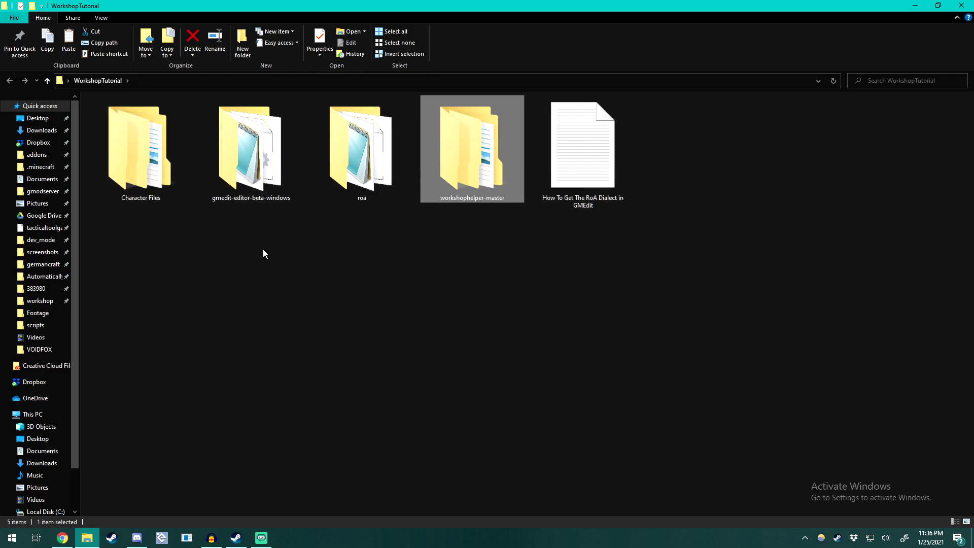
Open the WorkshopTutorial character folder inside Character Files and look through its sounds folder.
double_click(130, 162)
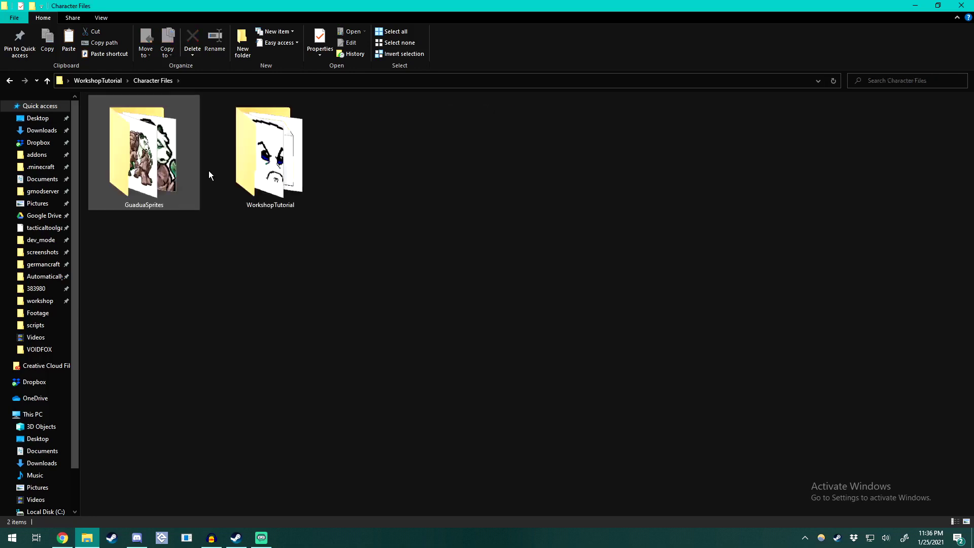
left_click(273, 133)
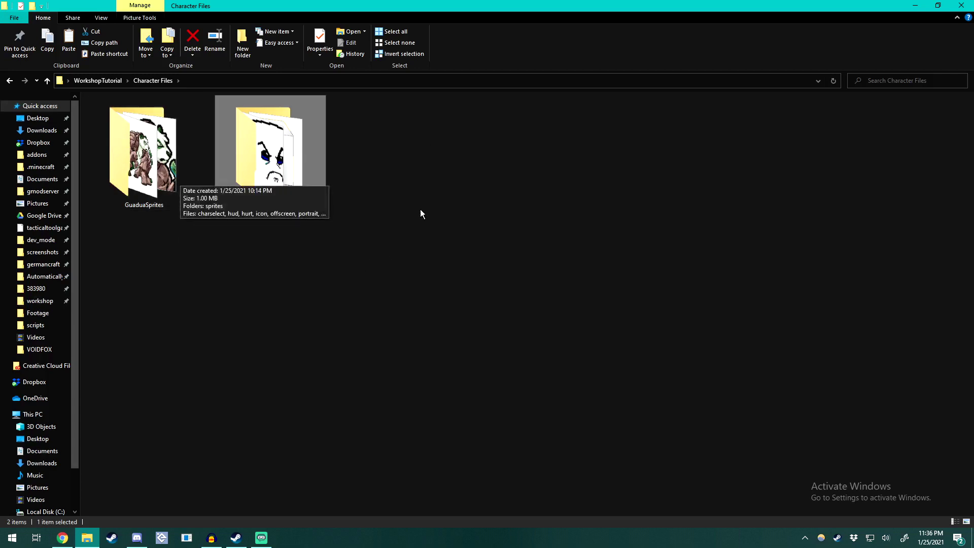
double_click(271, 150)
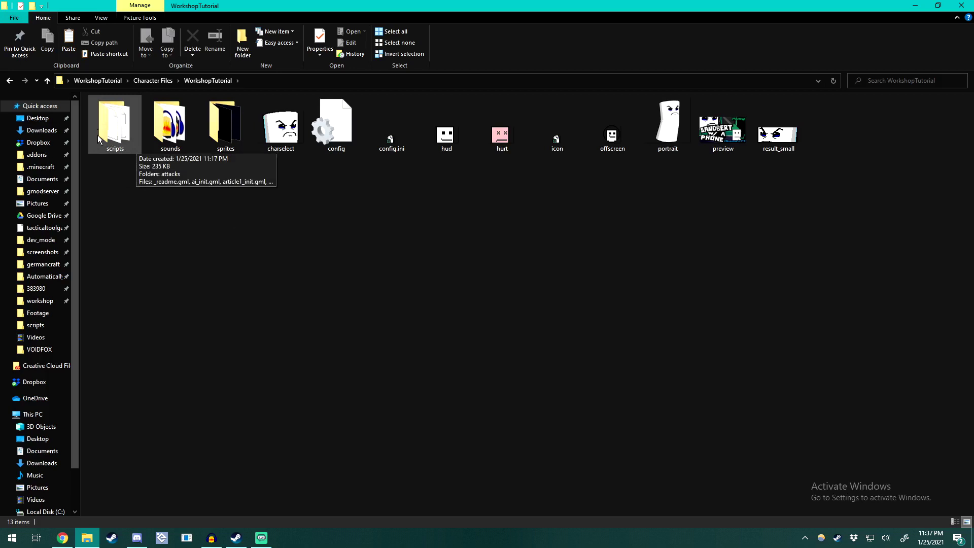
double_click(178, 142)
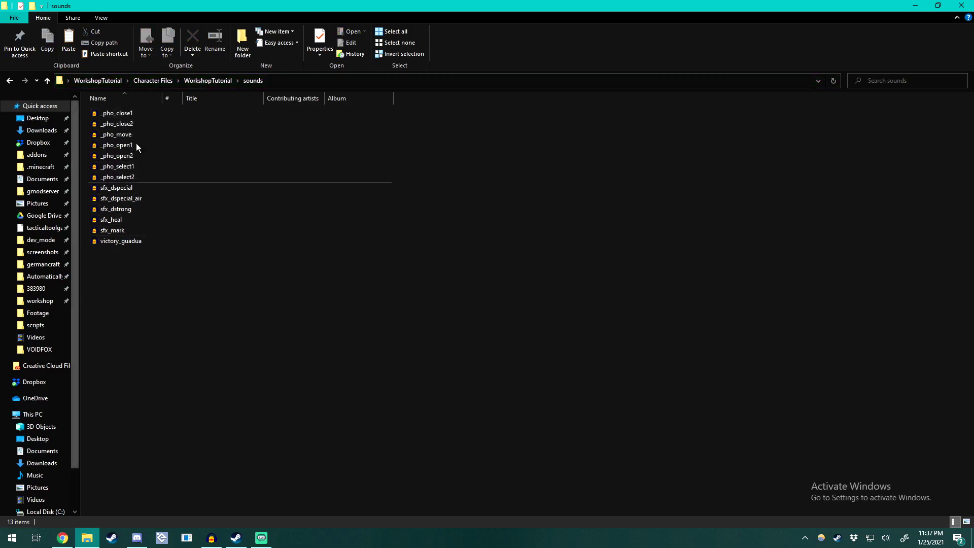
left_click(205, 81)
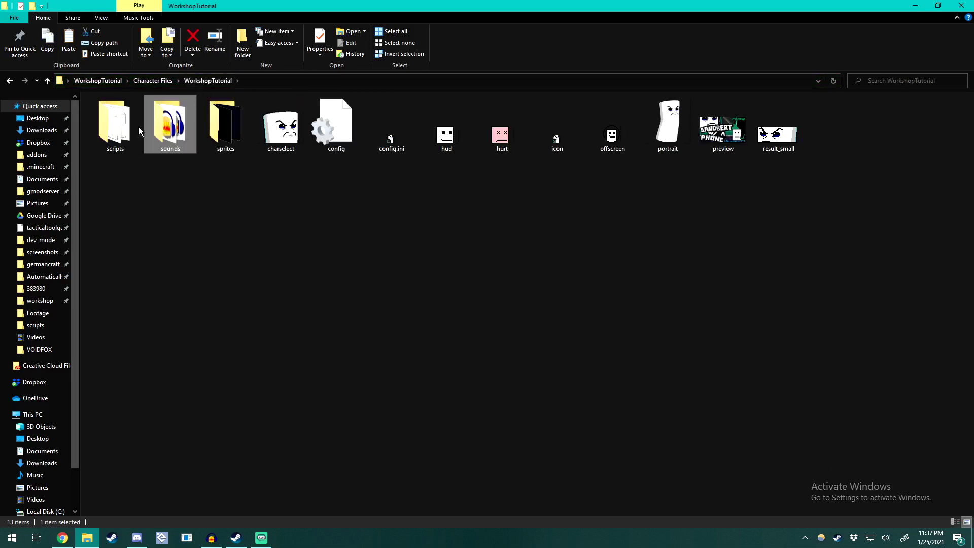
Delete the template sprites from airdodge_strip6 to waveland_strip1 in the character's sprites folder, keeping the _pho_ files.
double_click(229, 133)
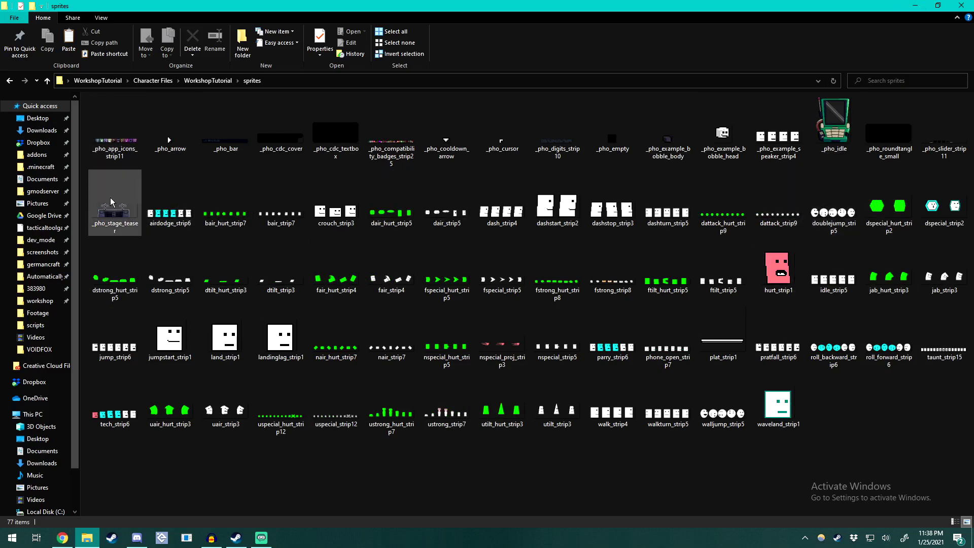
left_click(156, 227)
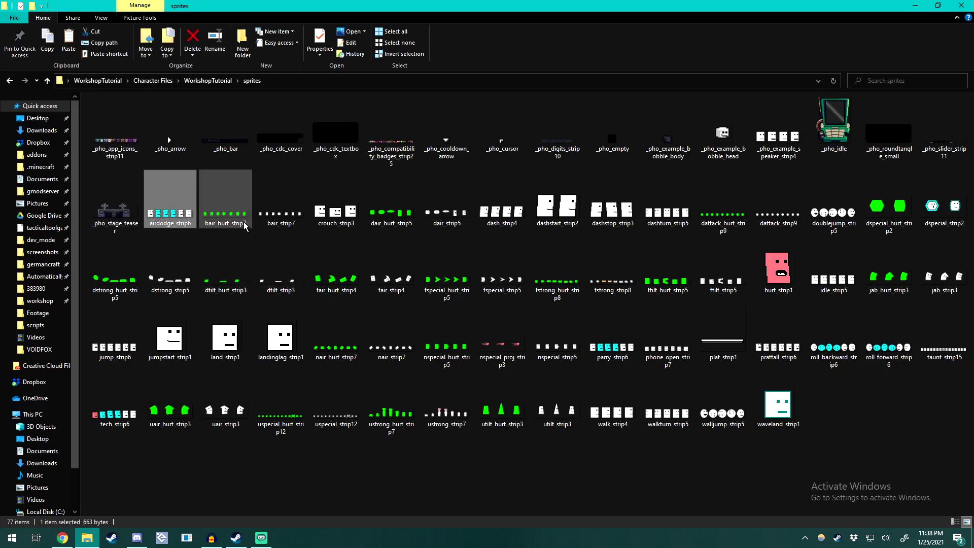
left_click(786, 403, "shift")
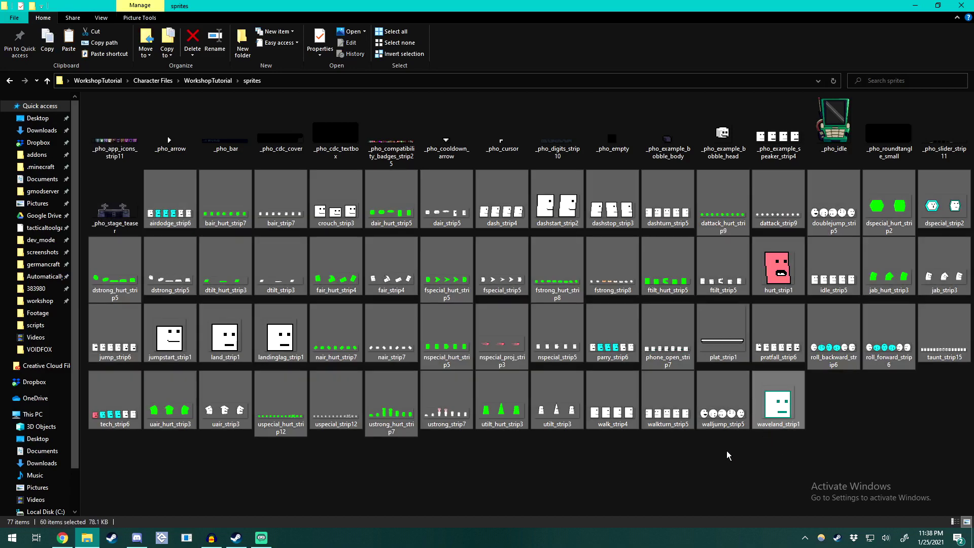
key("Delete")
key("Escape")
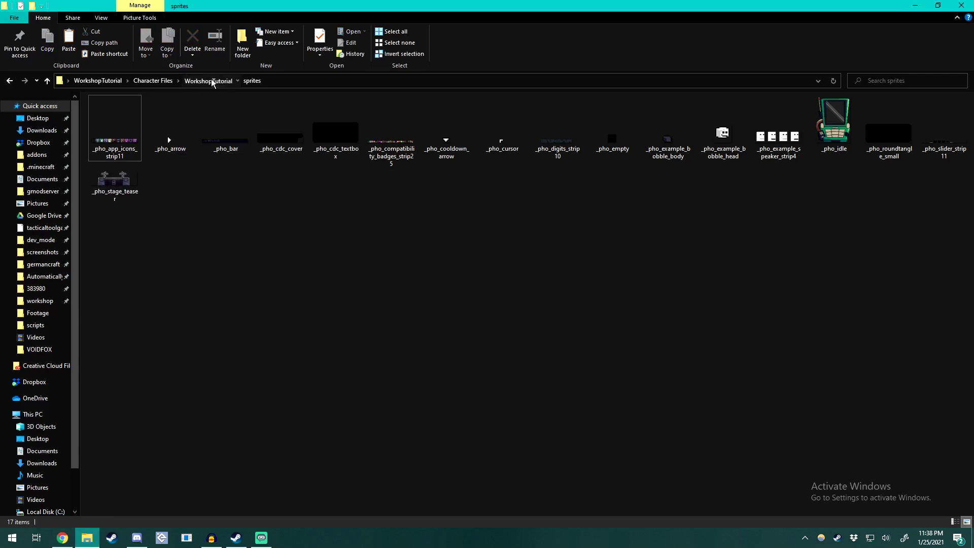
Copy all files from the GuaduaSprites sprites folder into the WorkshopTutorial character's sprites folder.
left_click(210, 81)
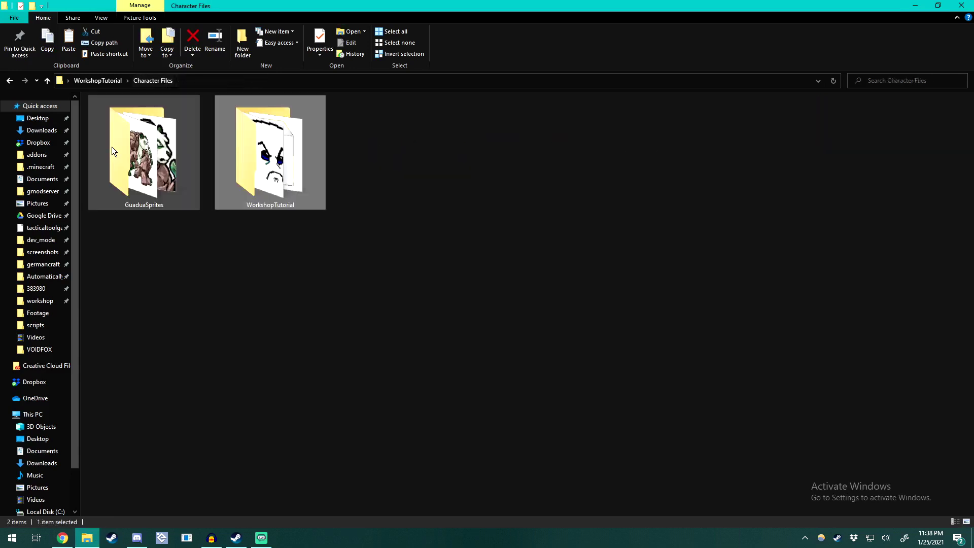
double_click(112, 147)
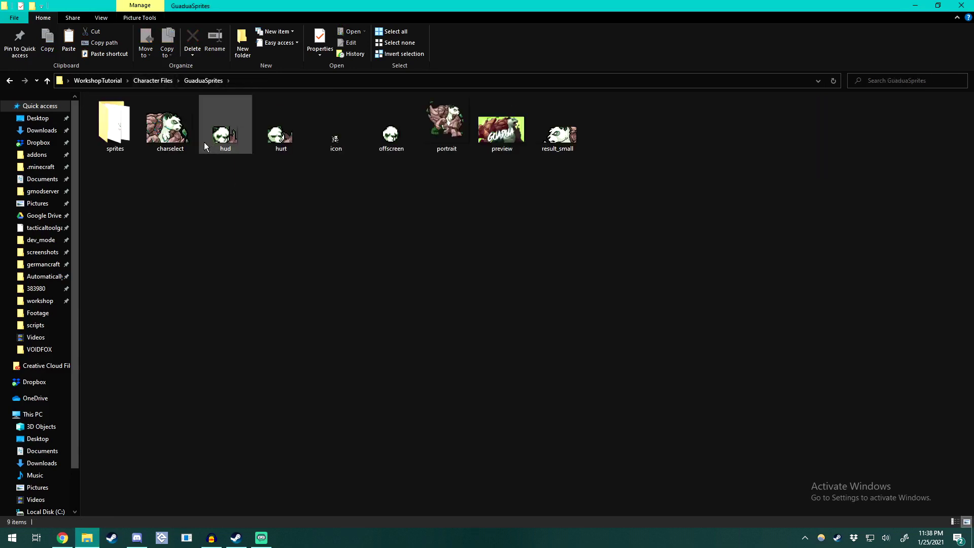
double_click(114, 125)
key("ctrl+a")
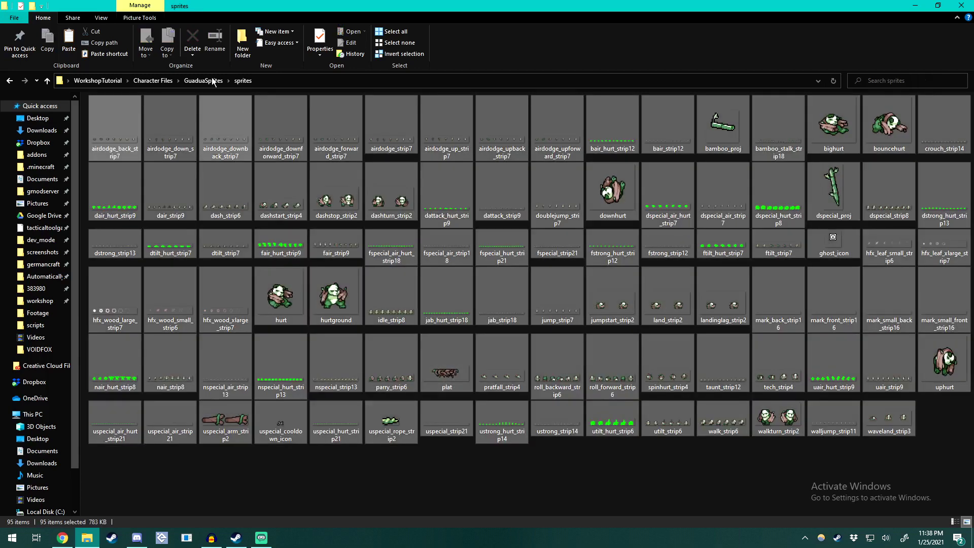
left_click(150, 81)
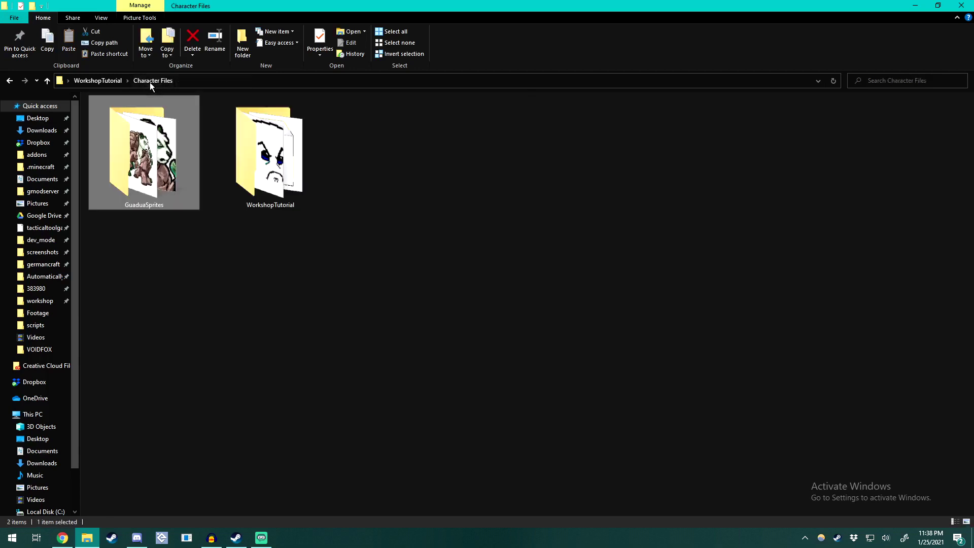
double_click(254, 138)
double_click(225, 127)
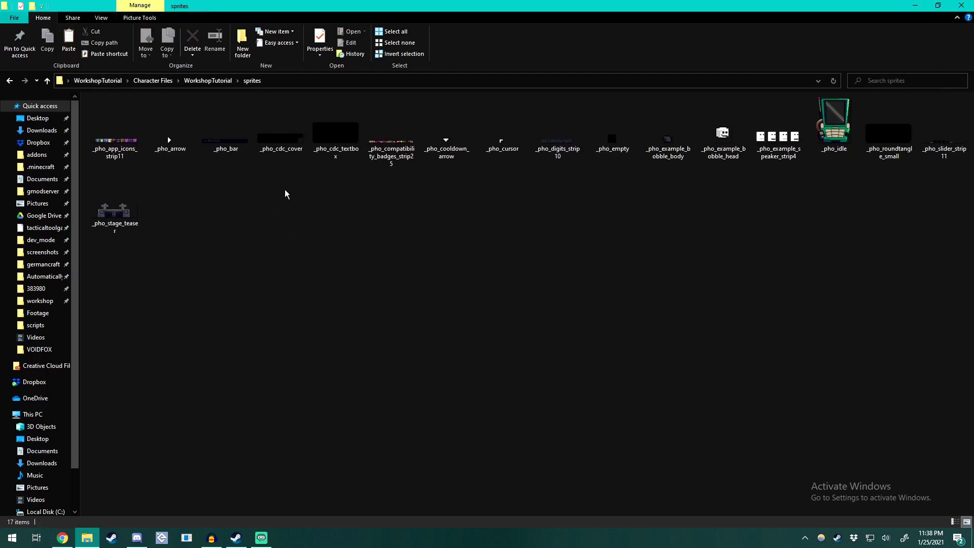
key("ctrl+v")
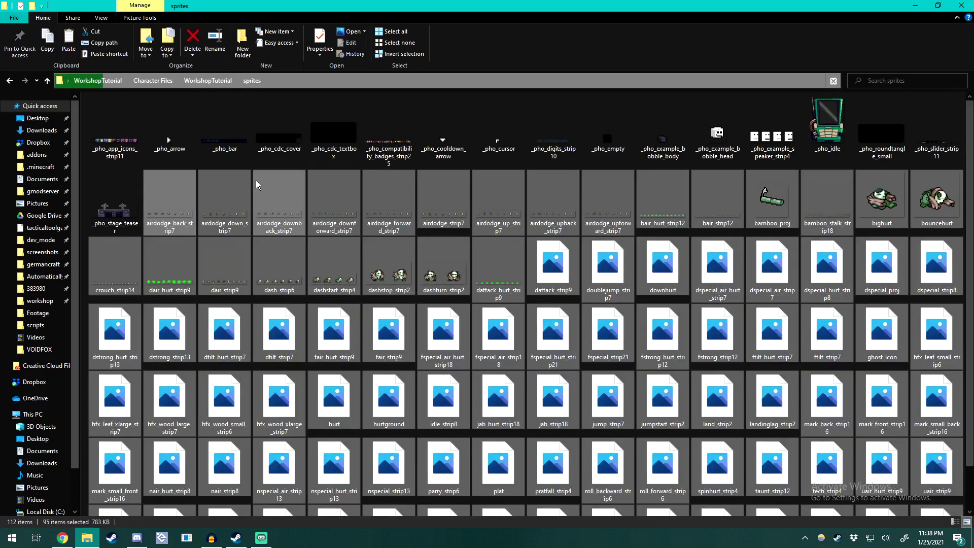
Copy the images charselect to result_small from GuaduaSprites into the WorkshopTutorial character folder, replacing the files with the same names.
left_click(203, 83)
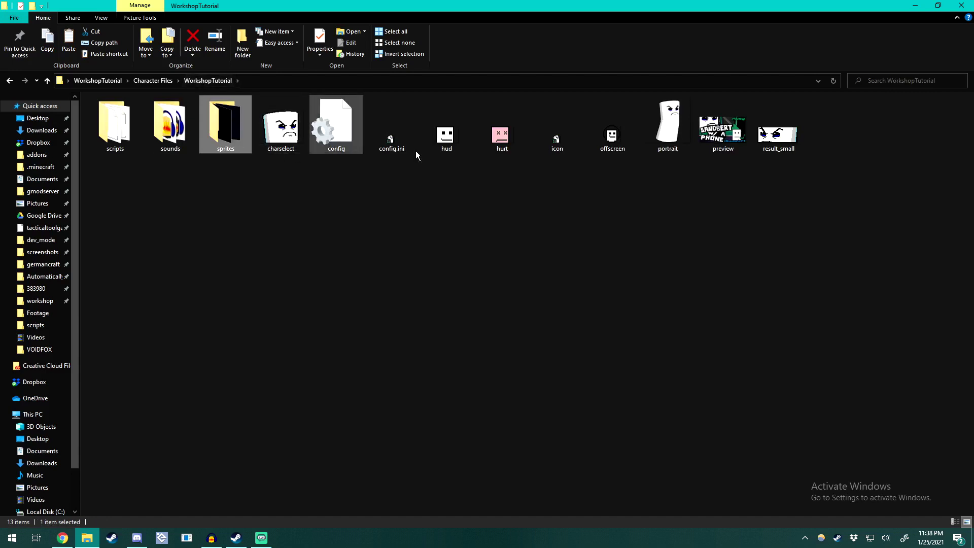
left_click(150, 81)
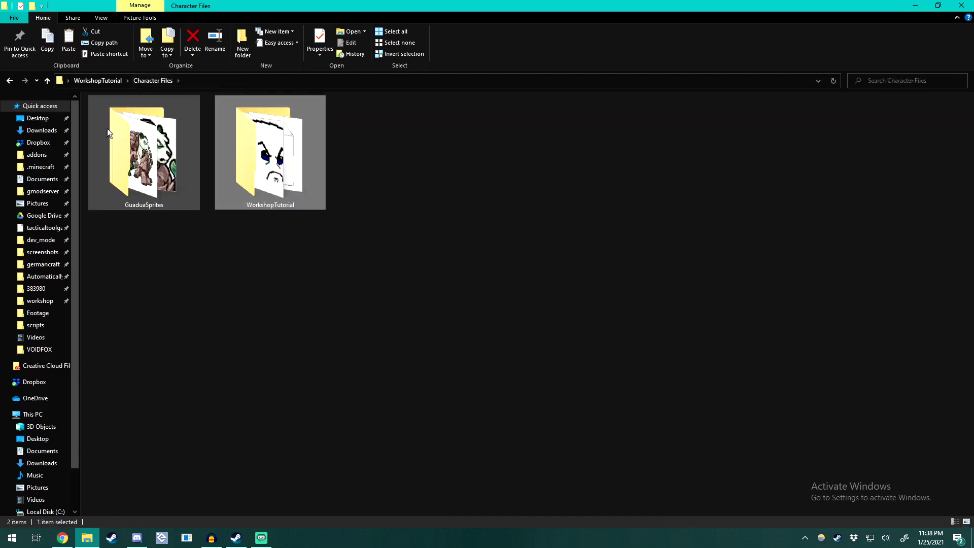
double_click(107, 128)
left_click(169, 127)
left_click(561, 151, "shift")
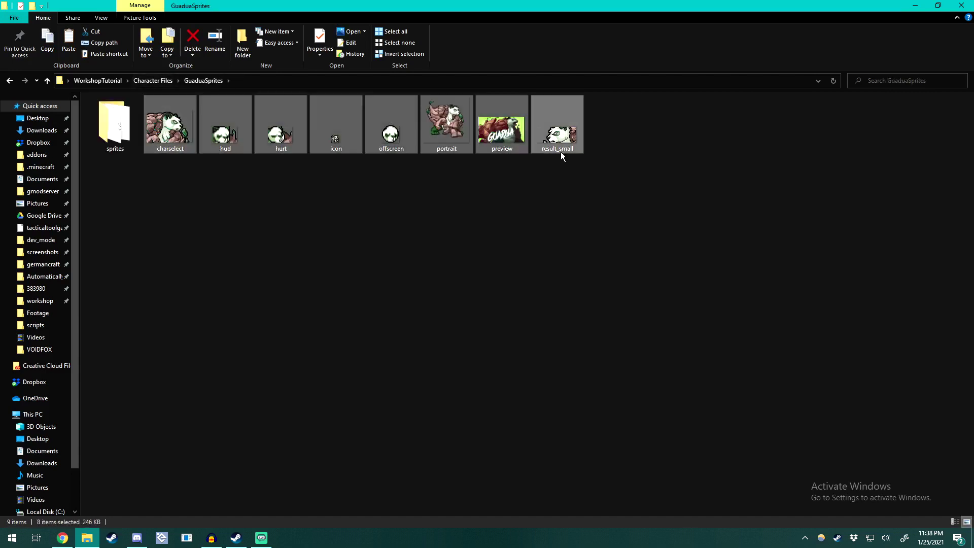
left_click(158, 82)
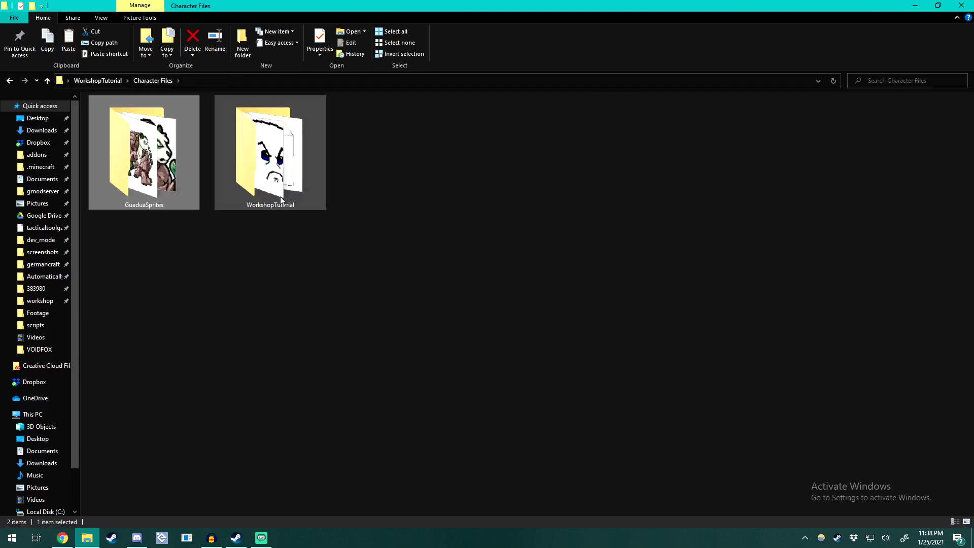
double_click(263, 175)
key("ctrl+v")
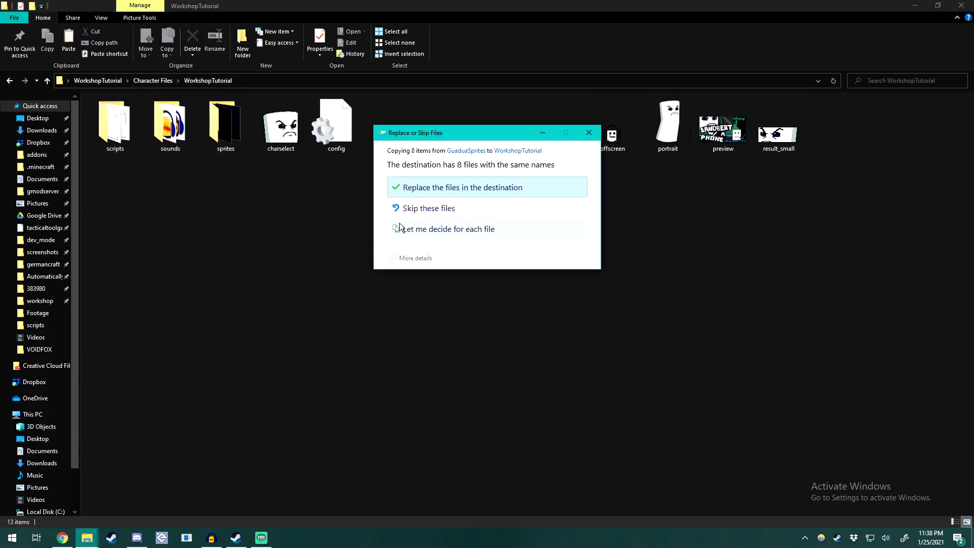
left_click(489, 186)
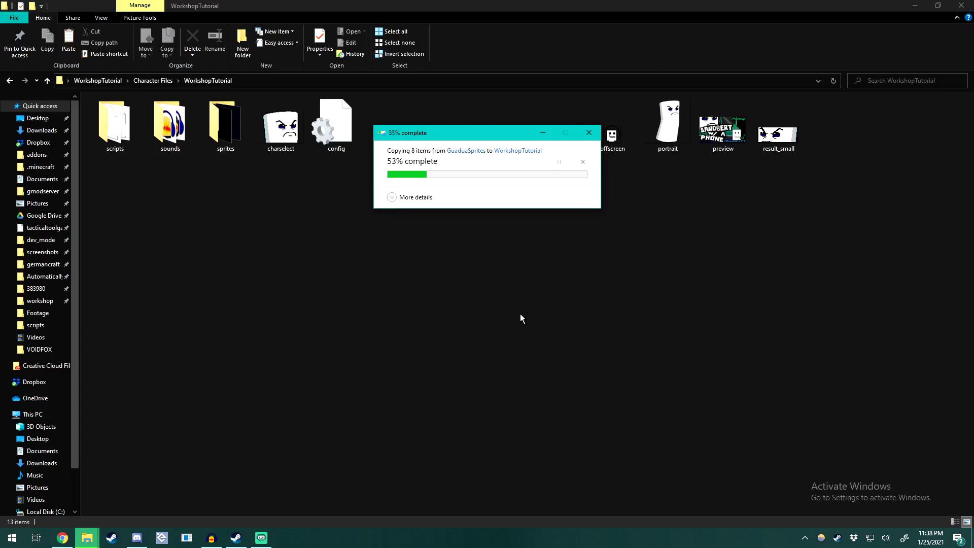
left_click(479, 286)
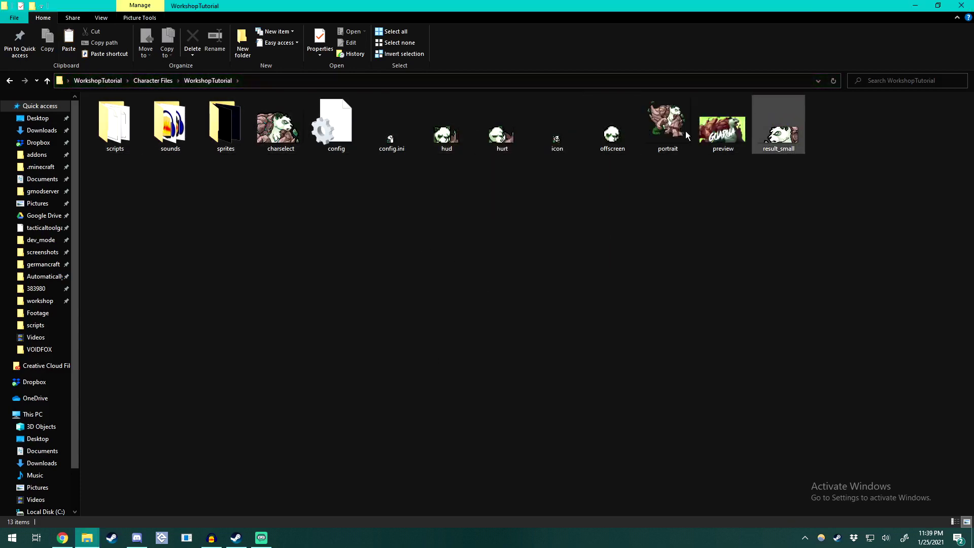
Go to %appdata% and open the Local folder inside AppData.
left_click(163, 79)
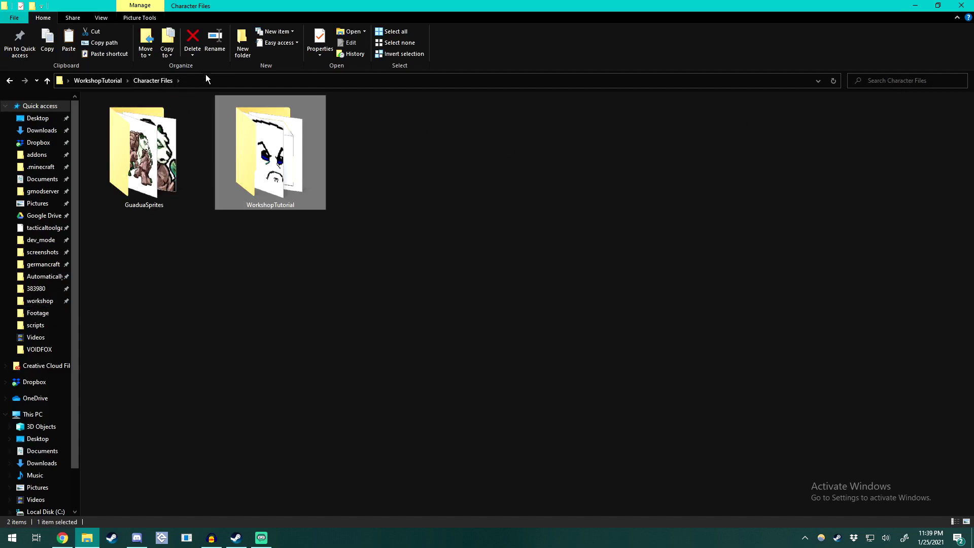
left_click(193, 78)
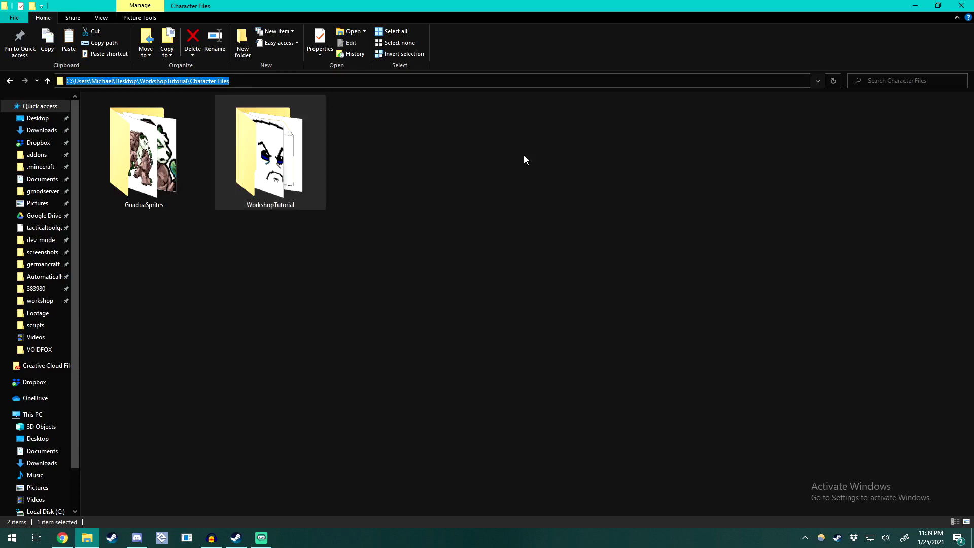
type("%a")
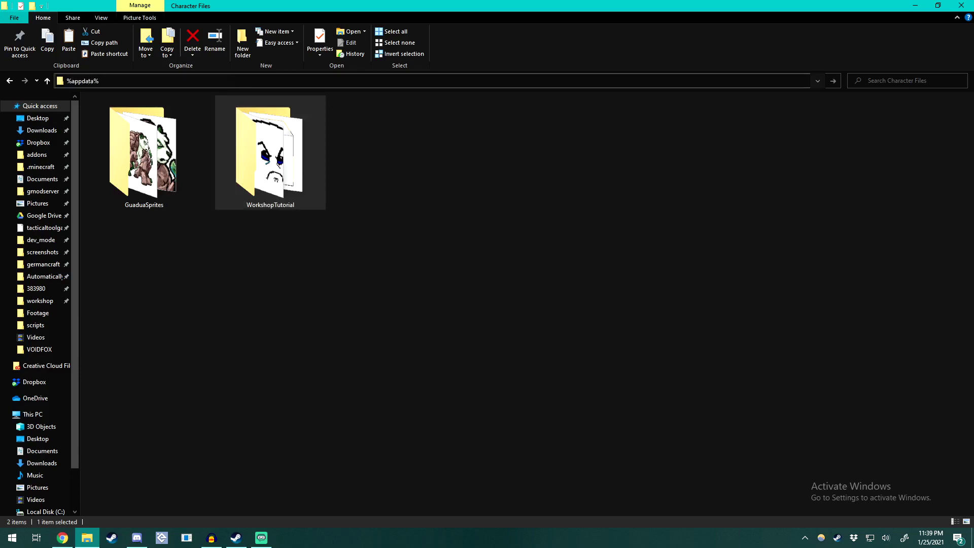
type("ppdata%")
key("Return")
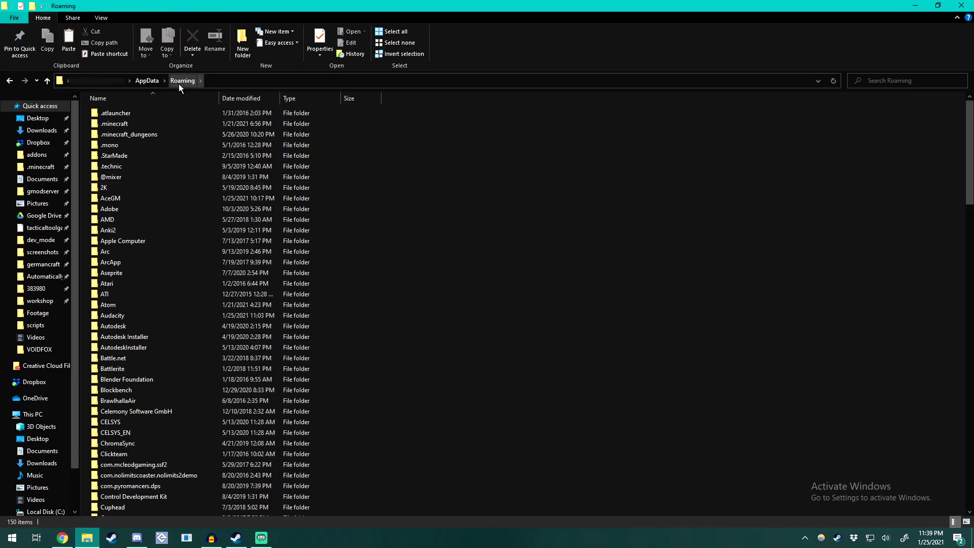
left_click(153, 82)
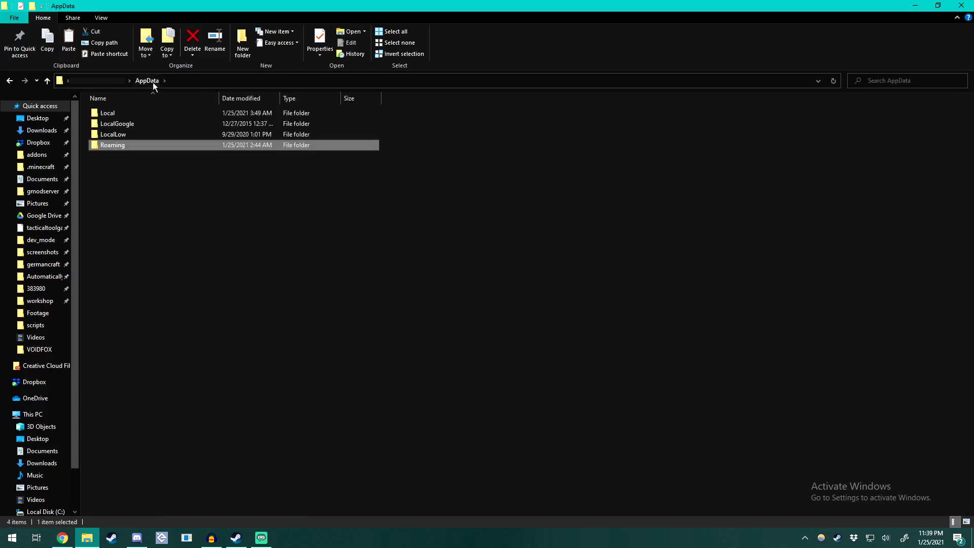
double_click(156, 116)
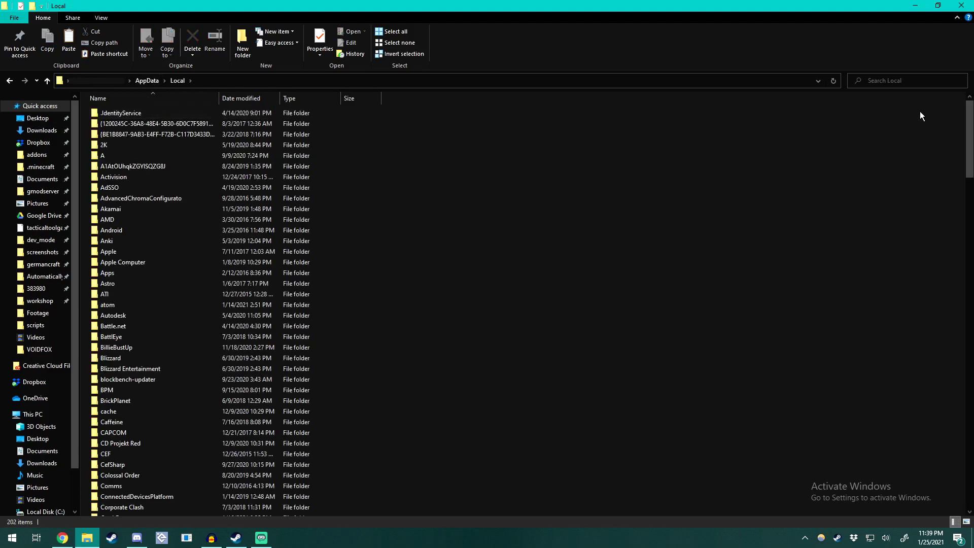
Open the workshop folder inside RivalsofAether and paste the copied WorkshopTutorial character folder into it.
scroll(970, 126, "down", 20)
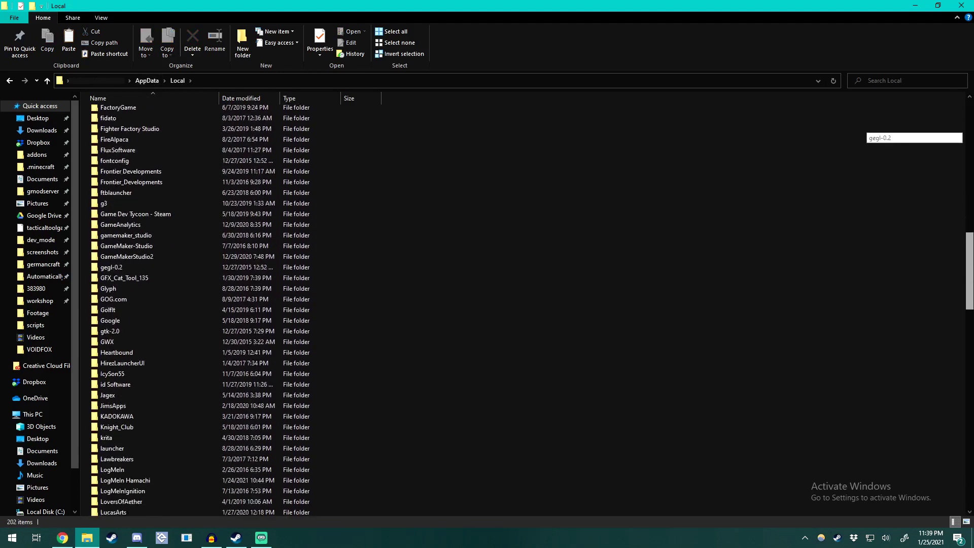
scroll(285, 392, "down", 11)
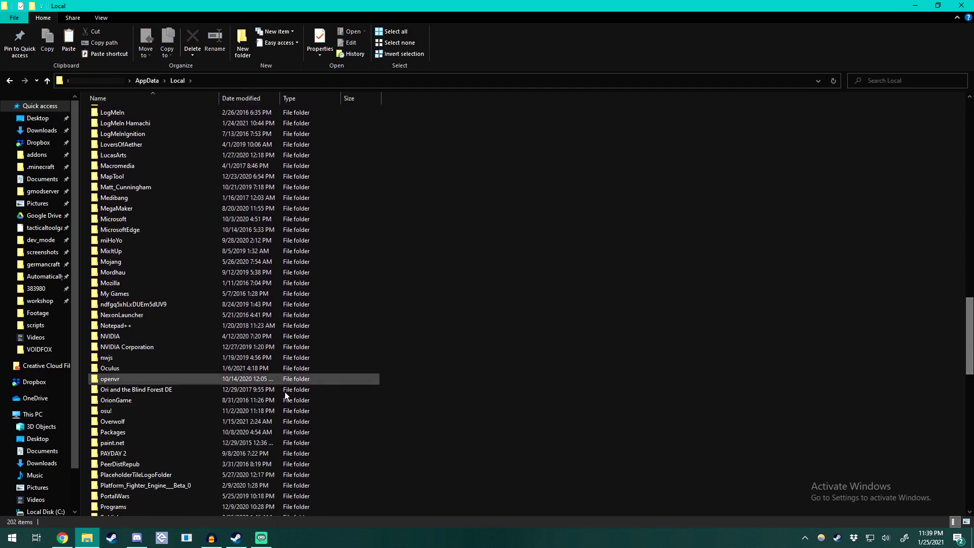
scroll(193, 488, "down", 4)
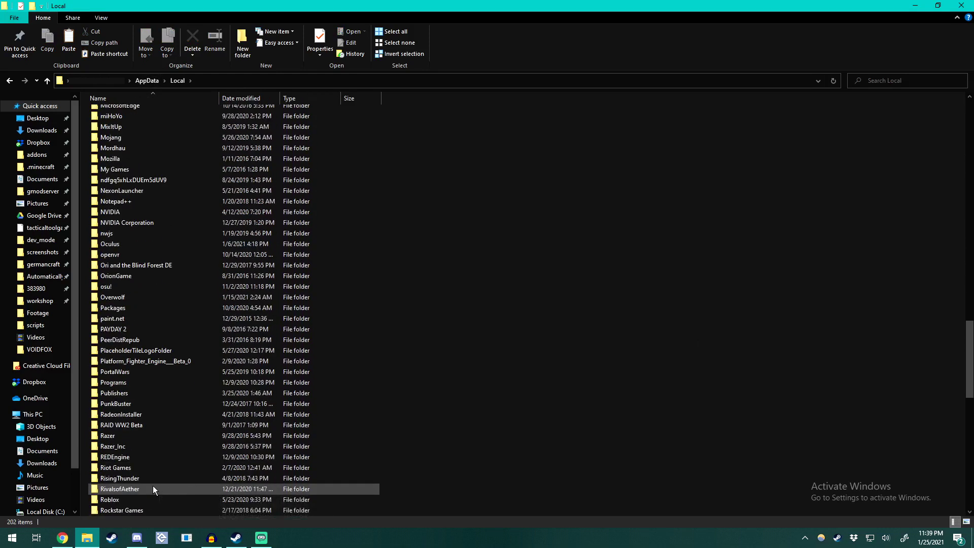
double_click(153, 488)
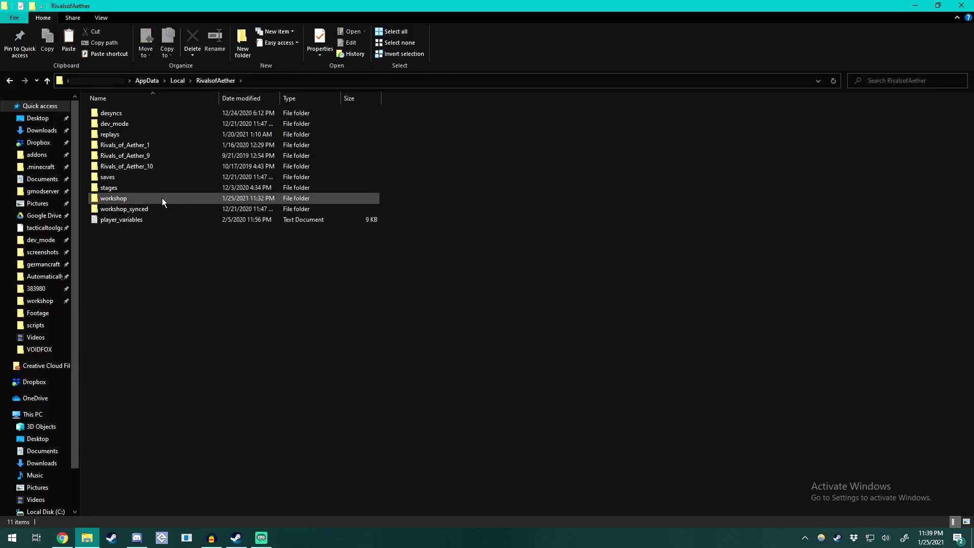
double_click(145, 197)
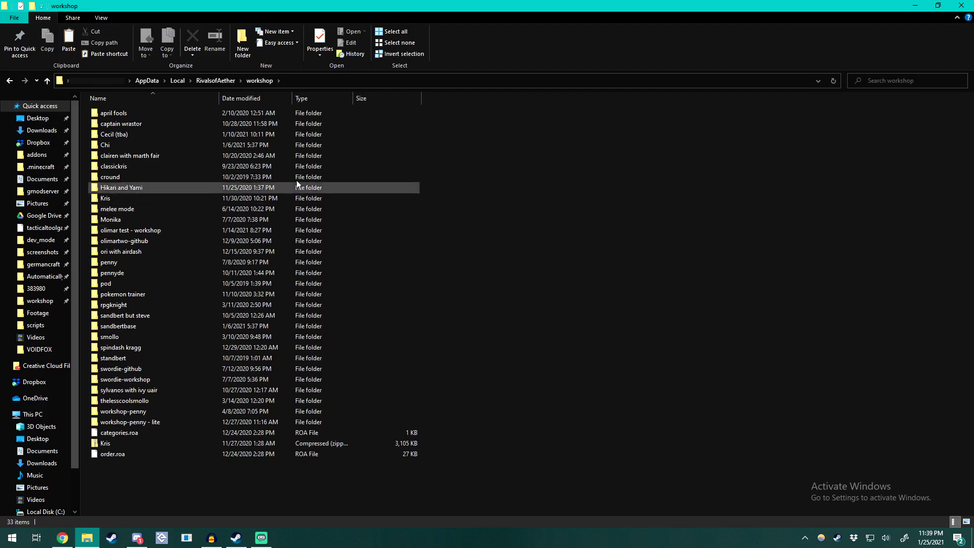
key("ctrl+v")
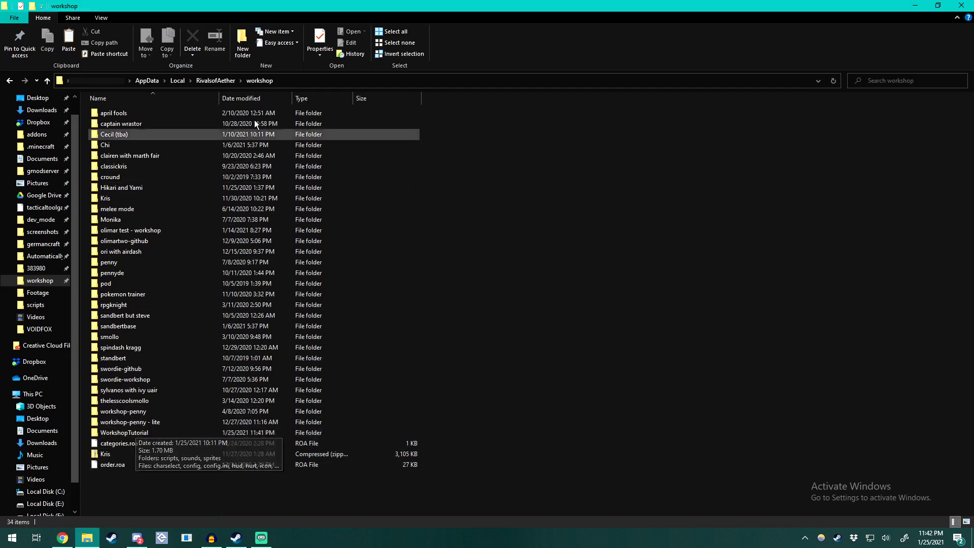
left_click(225, 146)
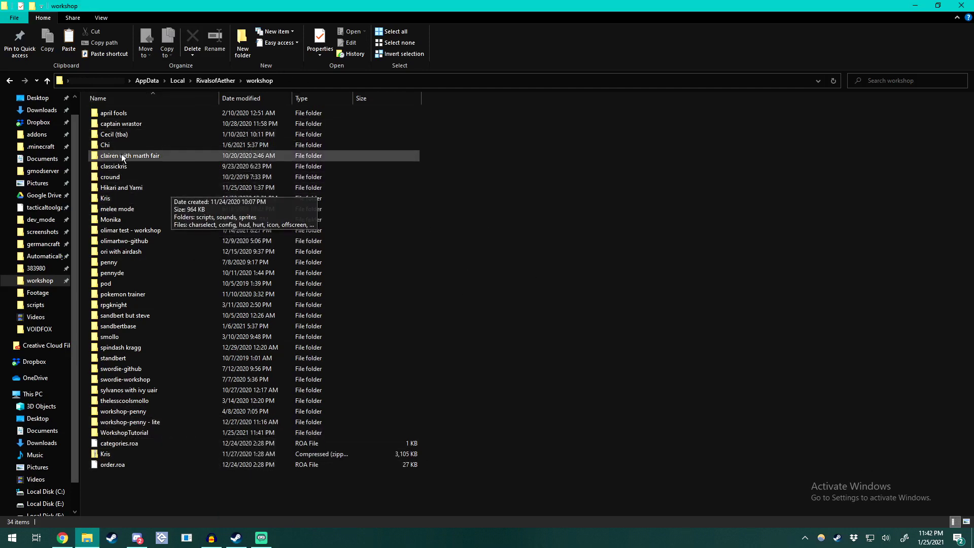
Launch the Editor application from gmedit-editor-beta-windows in the WorkshopTutorial folder on the Desktop.
left_click(39, 98)
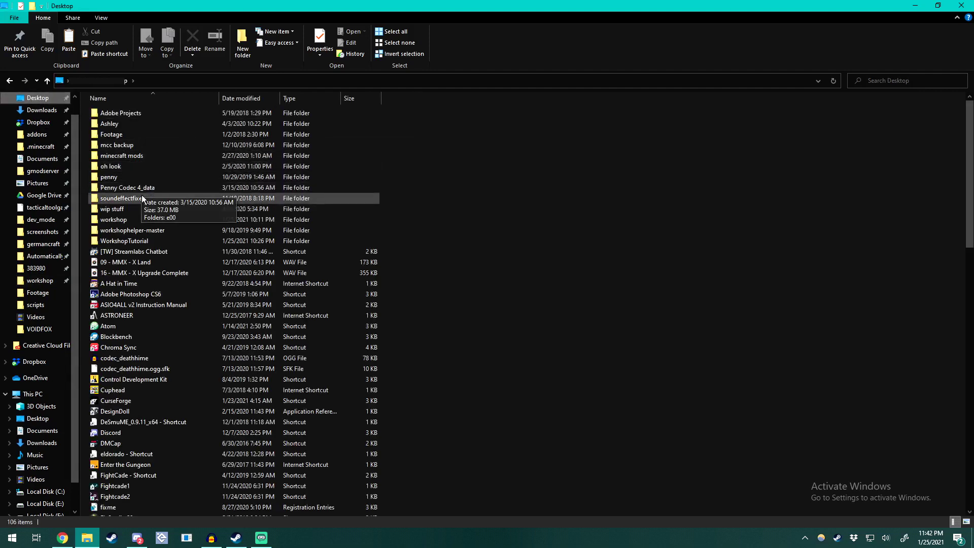
double_click(141, 242)
double_click(169, 130)
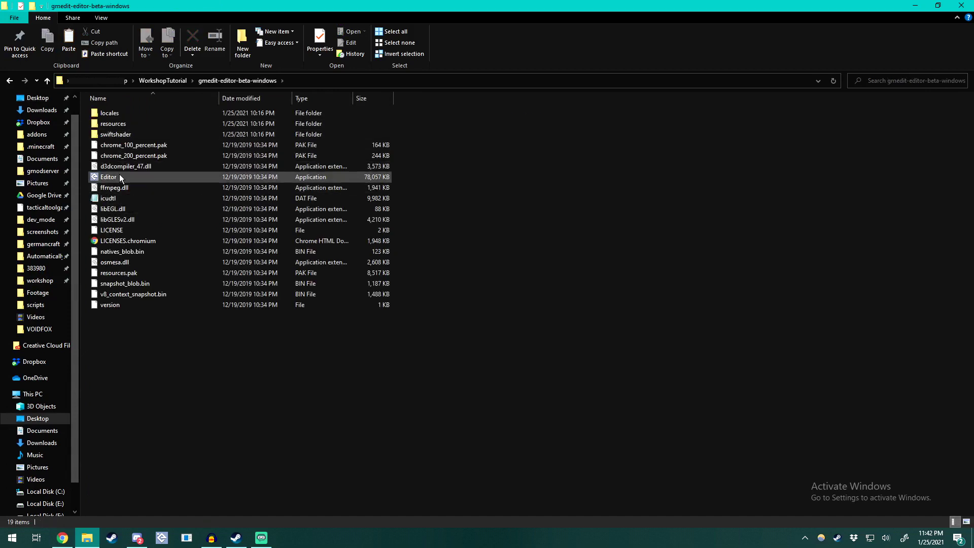
double_click(120, 176)
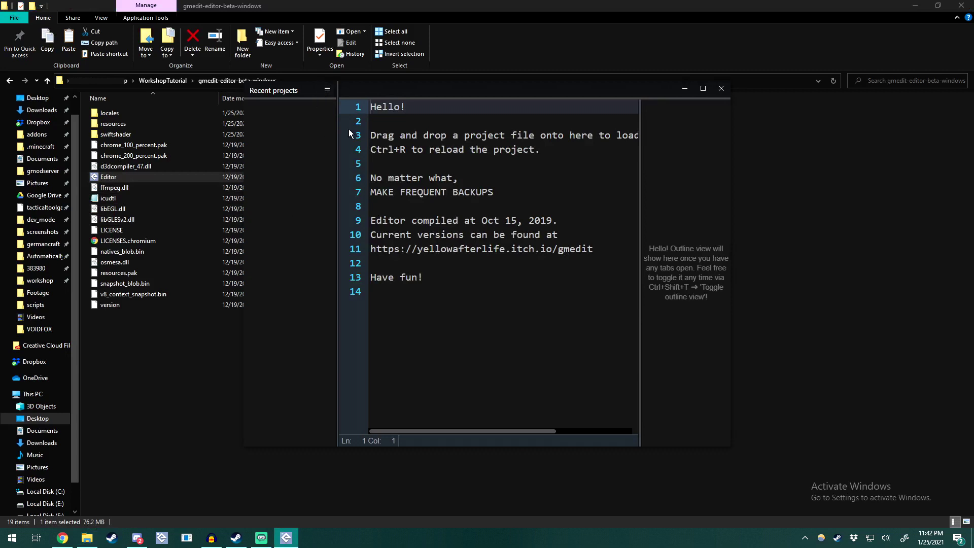
Load the character's config file from the workshop folder's WorkshopTutorial folder into GMEdit as a project.
left_click(39, 280)
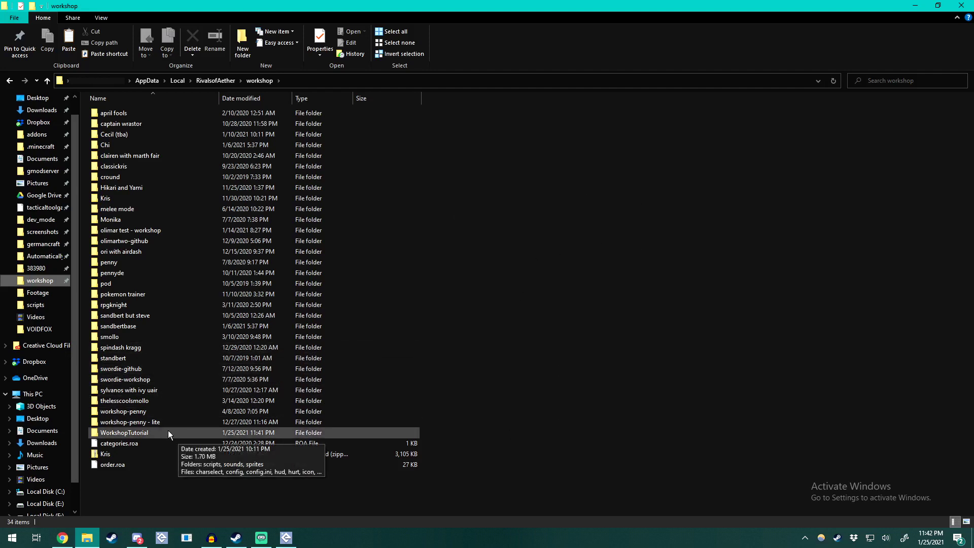
double_click(151, 431)
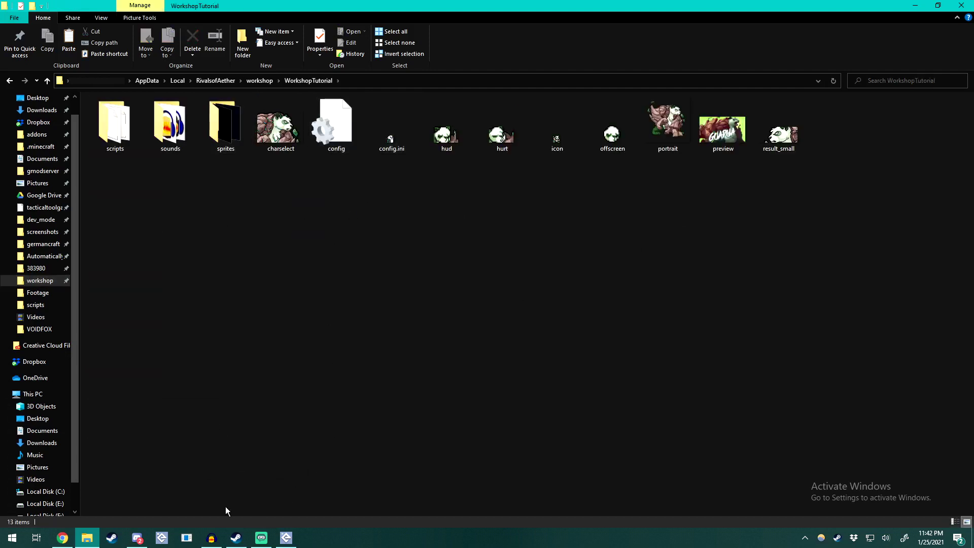
left_click_drag(331, 118, 466, 248)
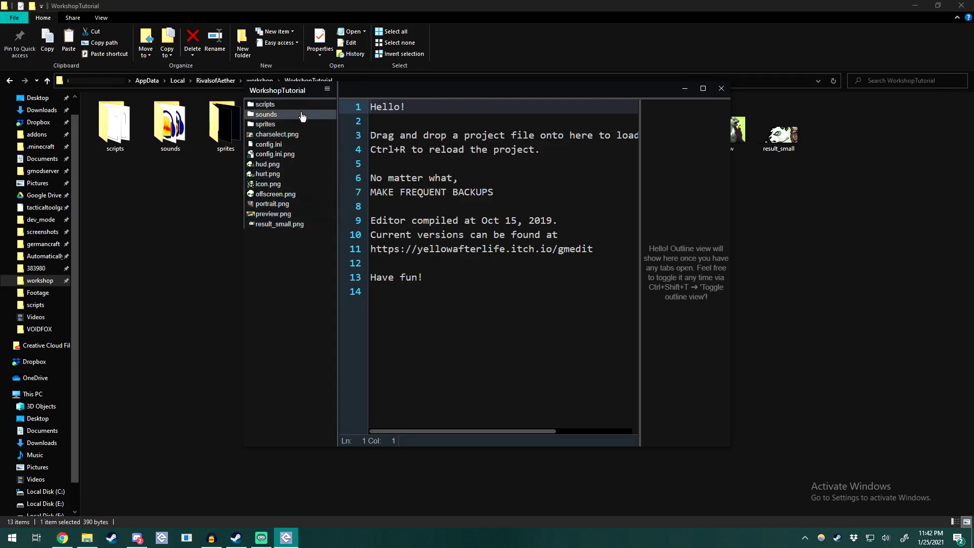
Minimize the file window, move the editor aside and launch Rivals of Aether from the desktop.
left_click(915, 5)
left_click_drag(542, 90, 778, 75)
double_click(249, 472)
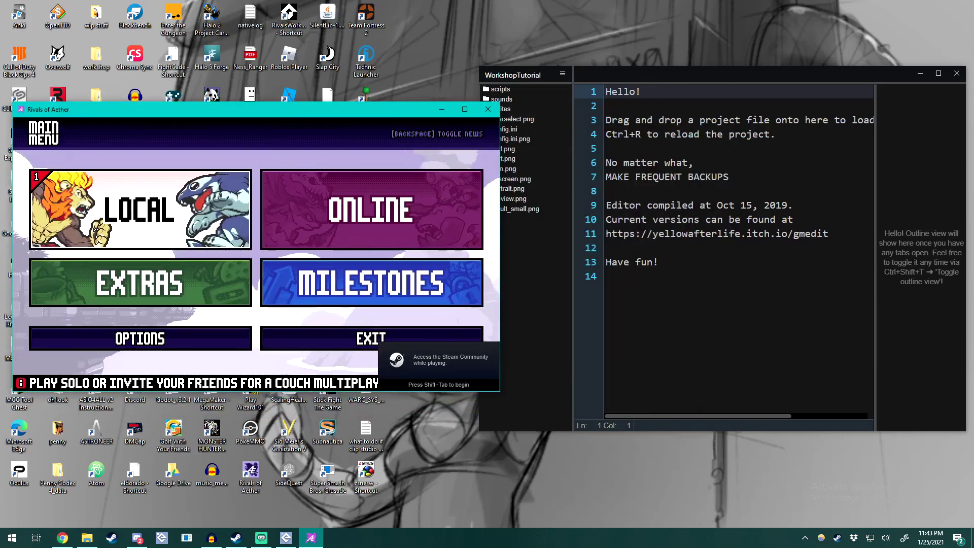
Enter the local Practice Mode and choose the Workshop Tutorial character from Rest of Workshop for player one.
key("Return")
key("Return")
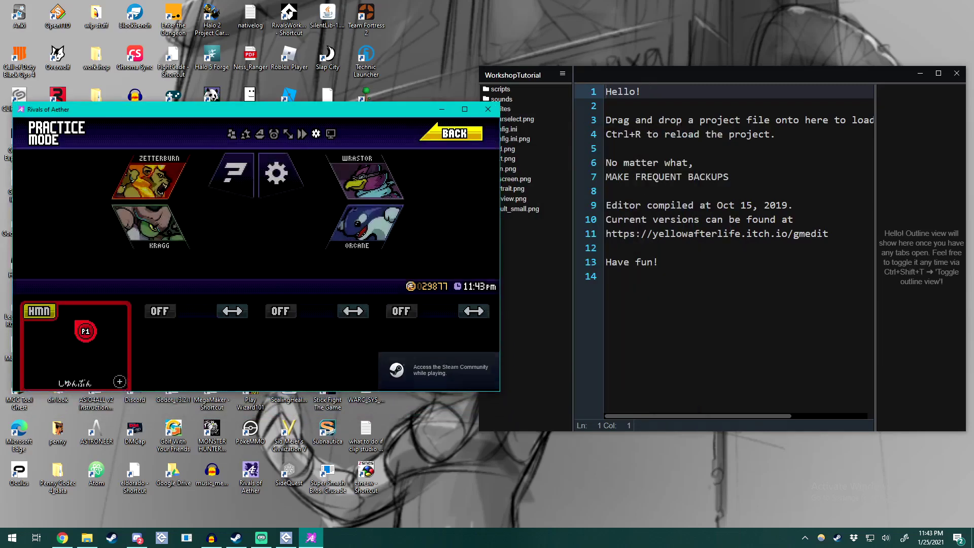
key("Return")
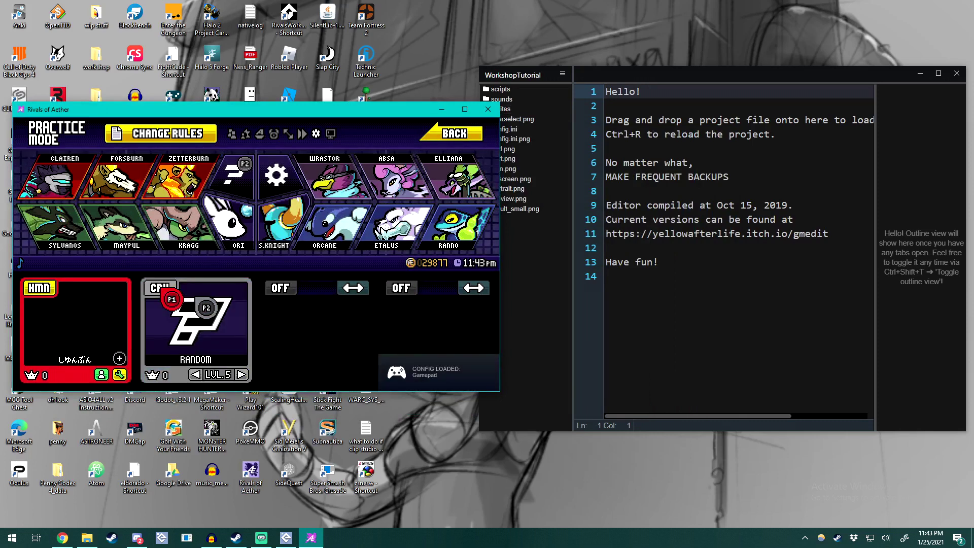
key("Return")
key("Up")
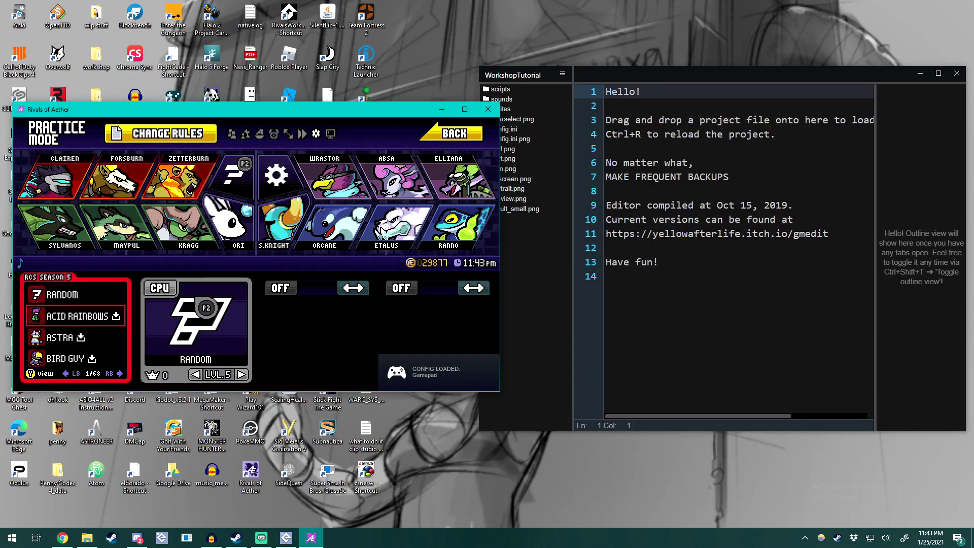
key("Down")
key("Down")
key("Down")
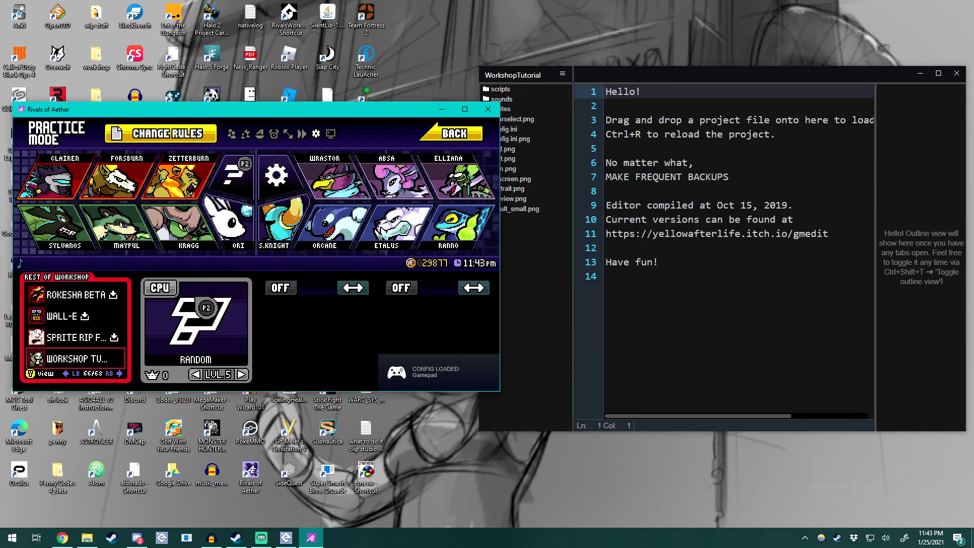
key("Return")
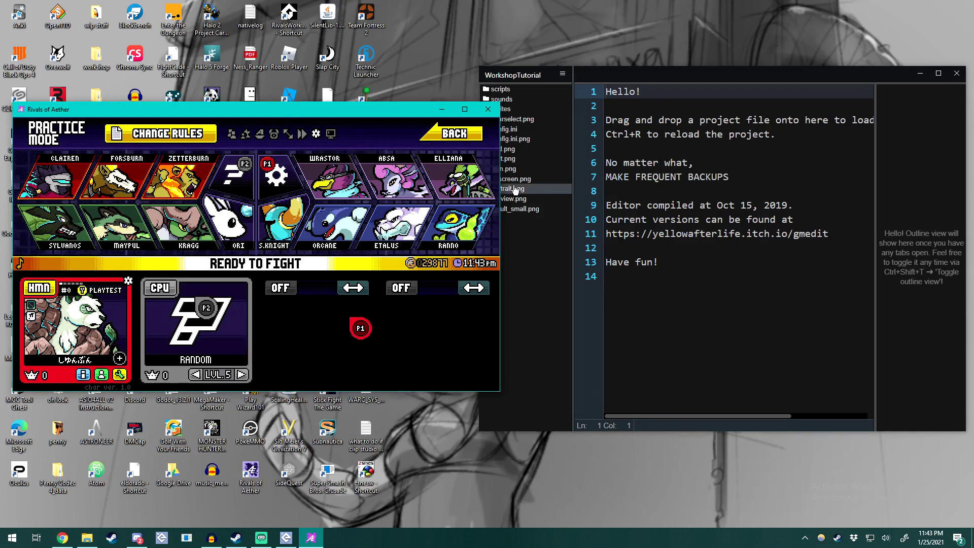
Switch back to GMEdit, open colors.gml from the scripts folder and maximize the editor.
left_click(710, 247)
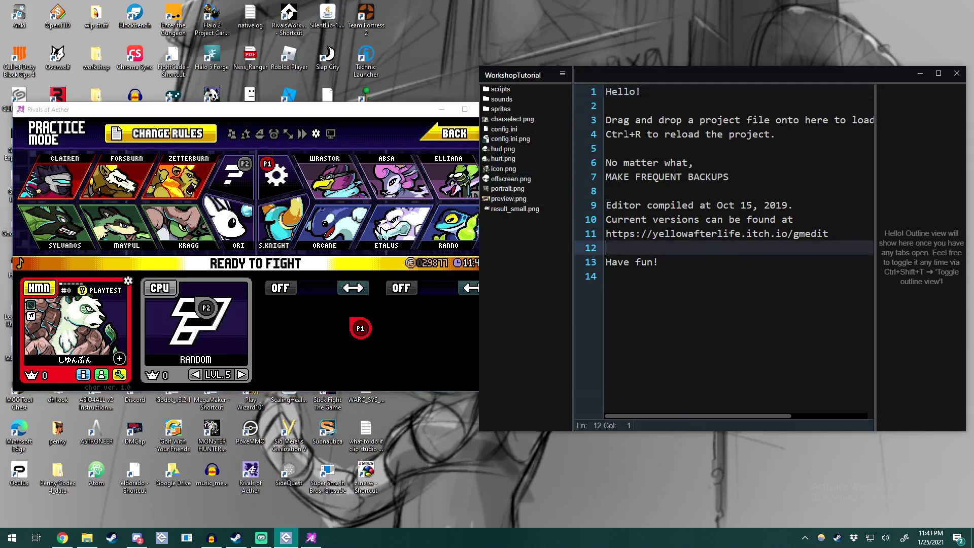
left_click(538, 89)
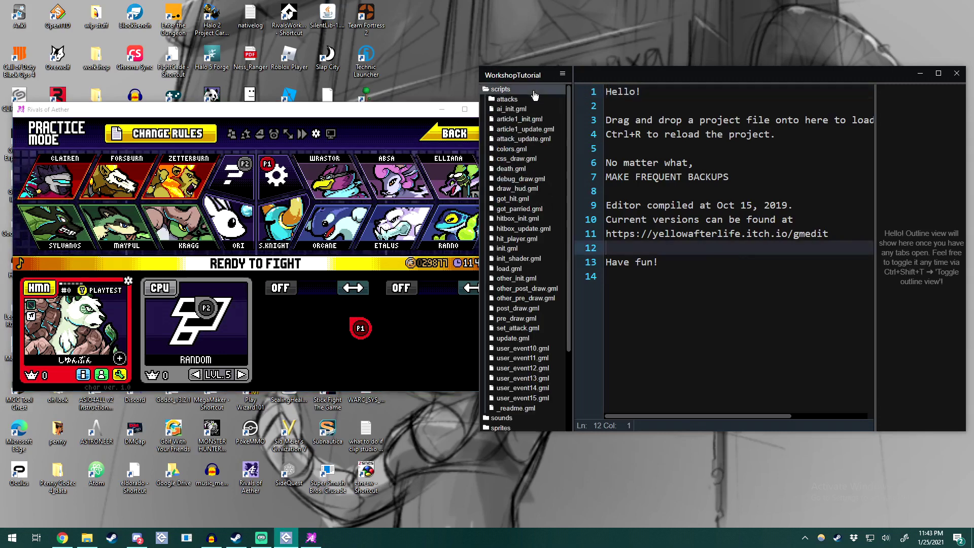
left_click(529, 151)
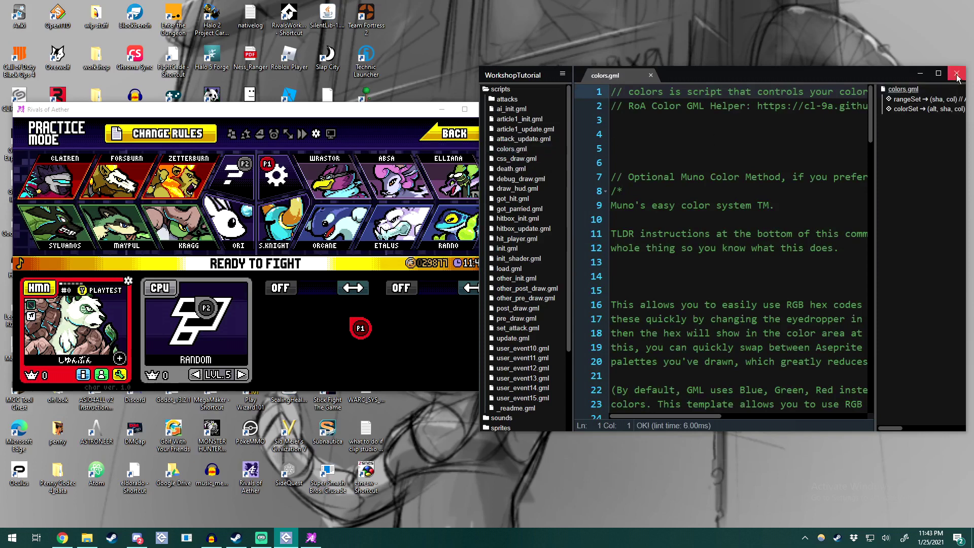
left_click(939, 73)
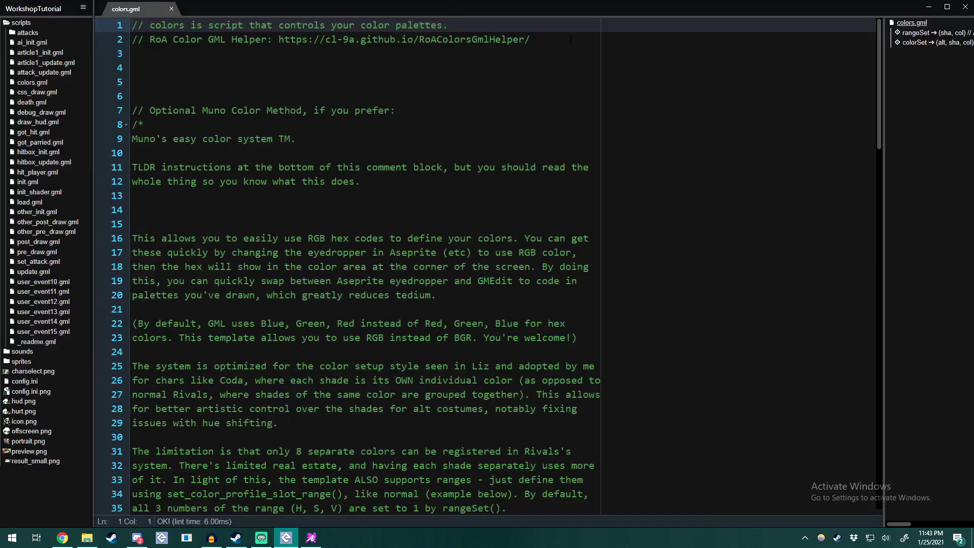
Examine the RoA Color GML Helper link in the comment on line 2 of colors.gml.
left_click_drag(570, 40, 279, 41)
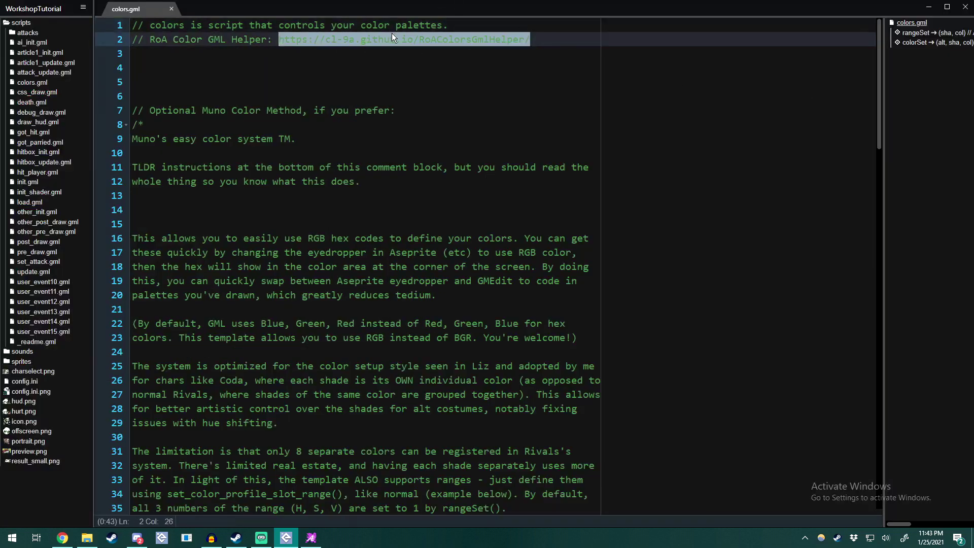
left_click(389, 40)
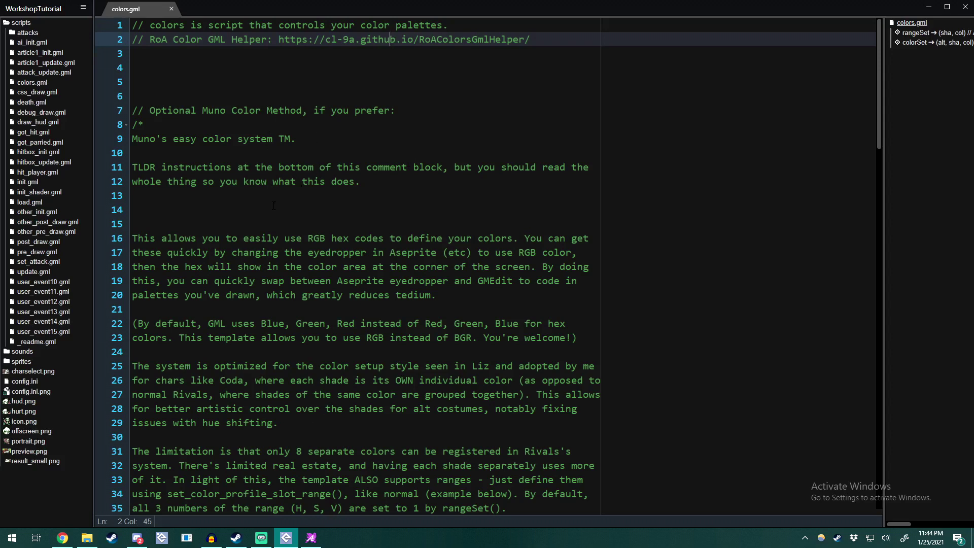
left_click_drag(531, 39, 280, 41)
key("Down")
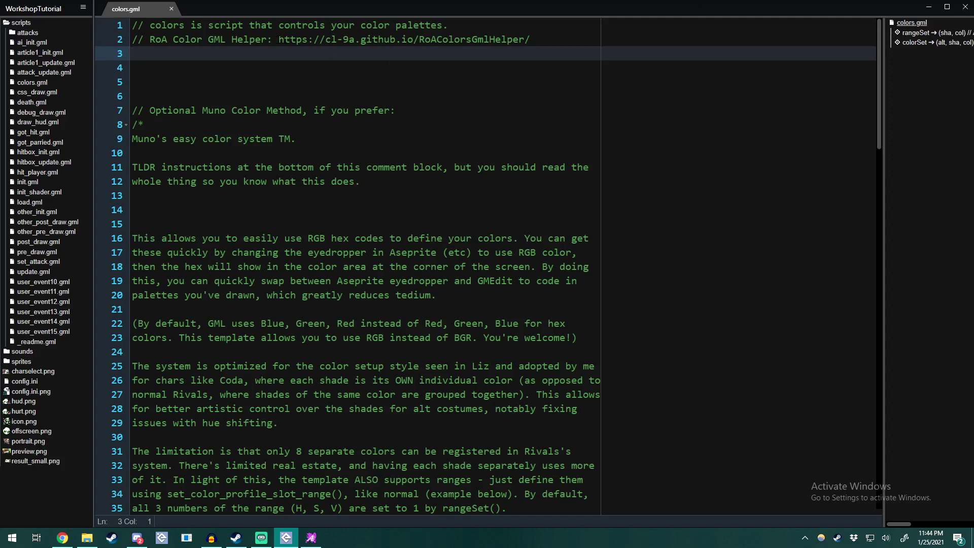
left_click_drag(278, 39, 531, 39)
key("Down")
key("Down")
key("Down")
key("Down")
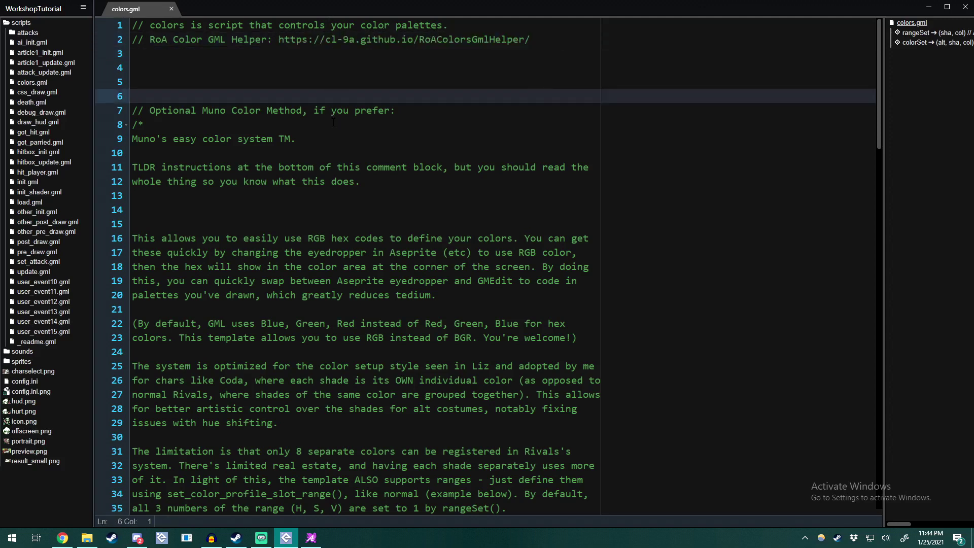
left_click(184, 68)
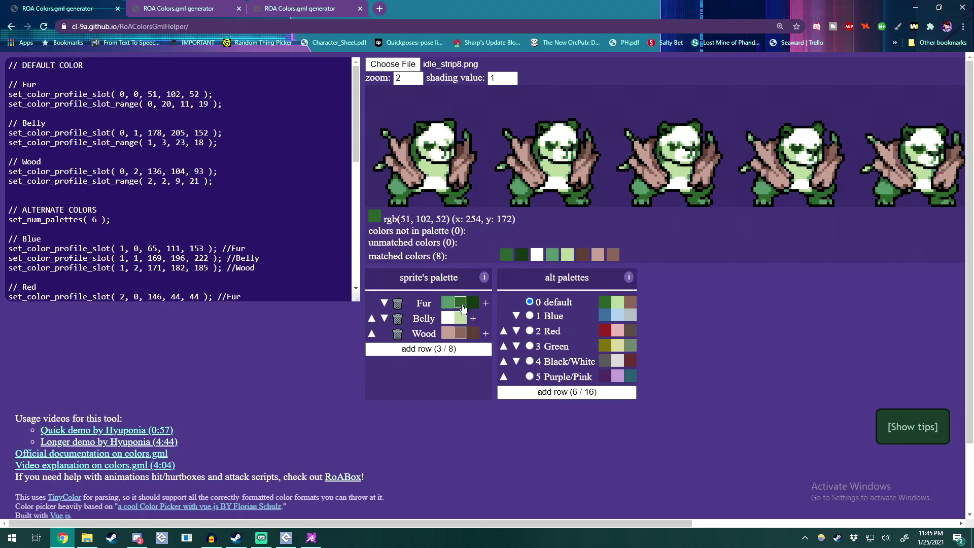
In the browser's ROA Colors.gml generator, preview the alt palettes from Blue to Purple/Pink on the idle sprite, returning to default.
left_click(529, 315)
left_click(530, 331)
left_click(530, 345)
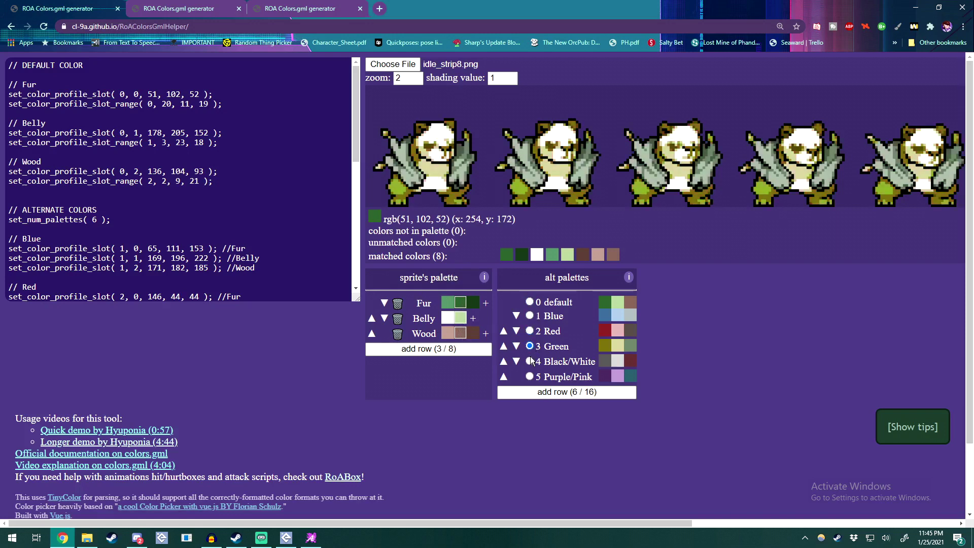
left_click(530, 361)
left_click(529, 376)
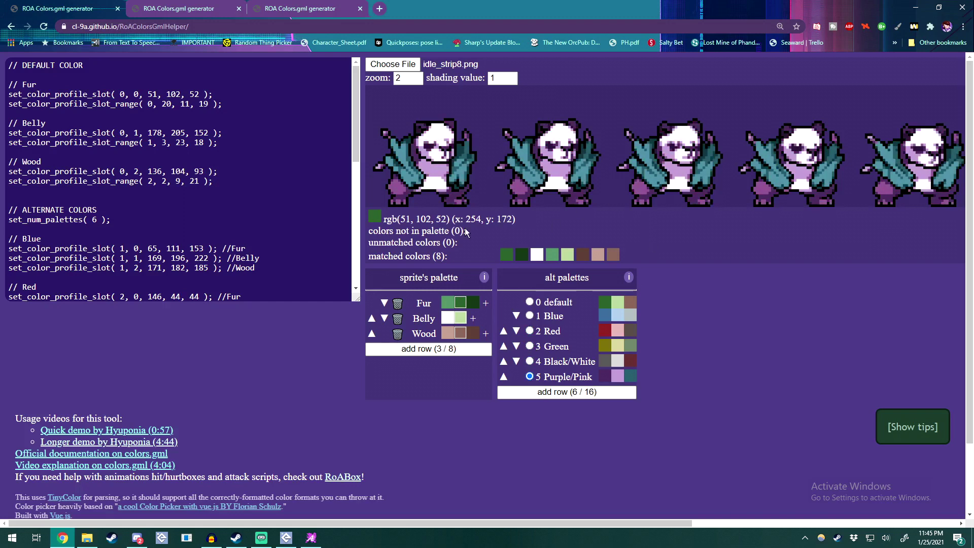
left_click(529, 301)
left_click(530, 315)
left_click(529, 330)
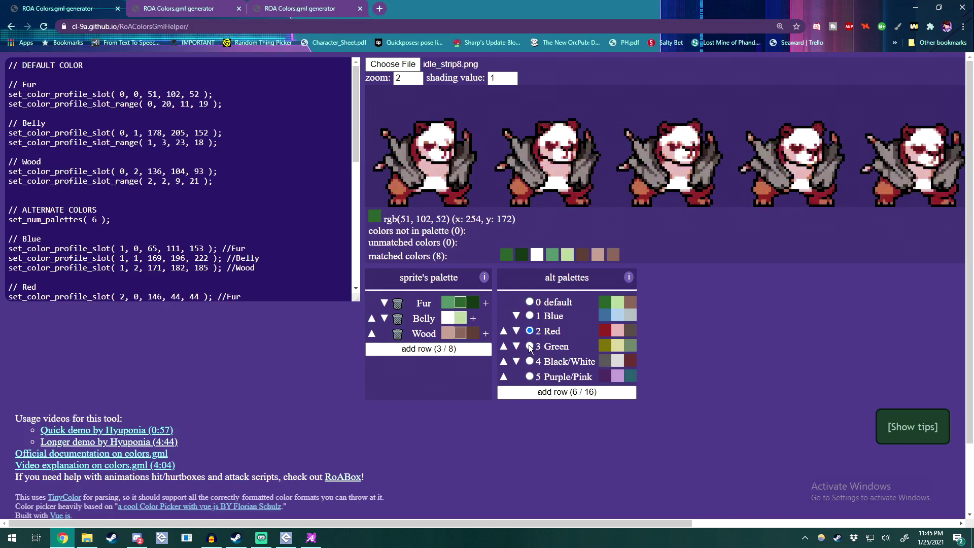
left_click(530, 346)
left_click(530, 361)
left_click(529, 377)
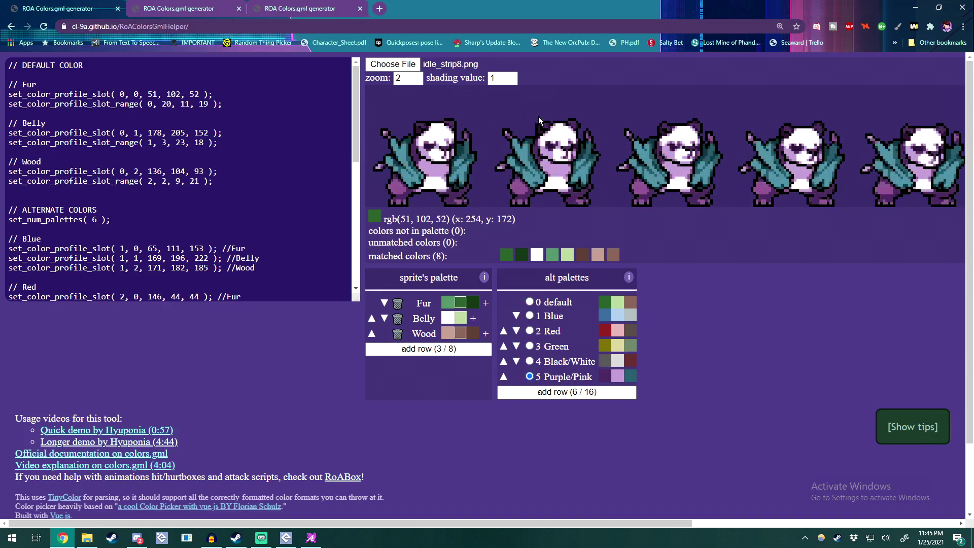
left_click(530, 302)
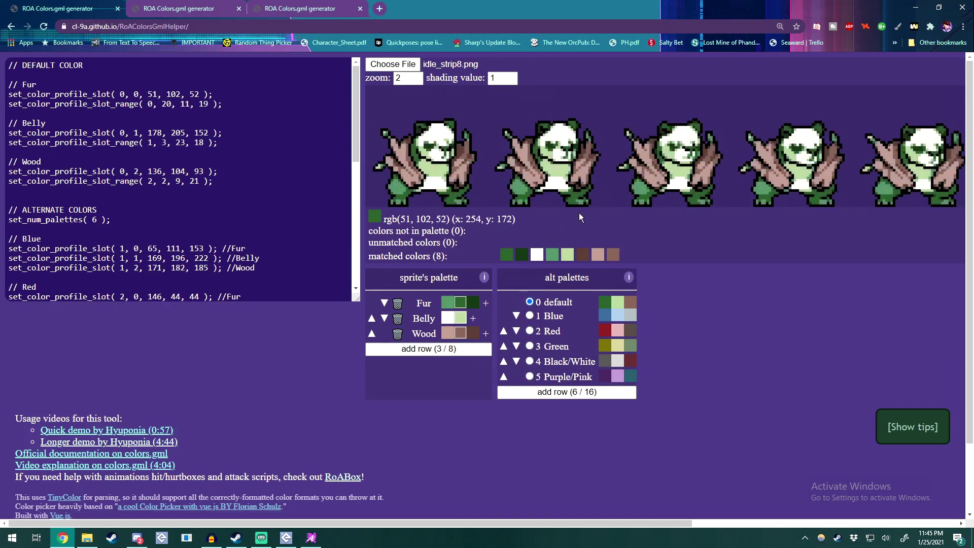
Preview each palette from default to Purple/Pink on the idle sprite in the five-row generator version.
left_click(187, 14)
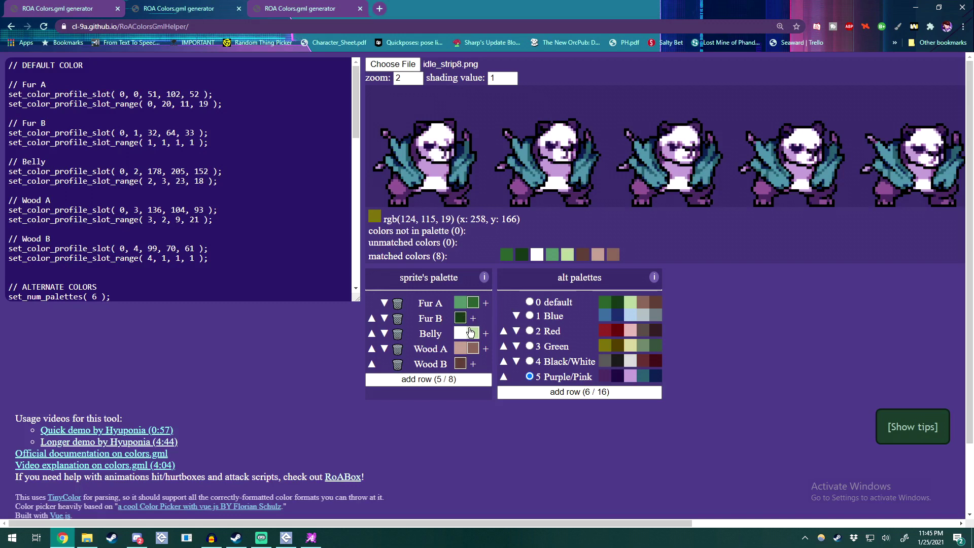
left_click(540, 300)
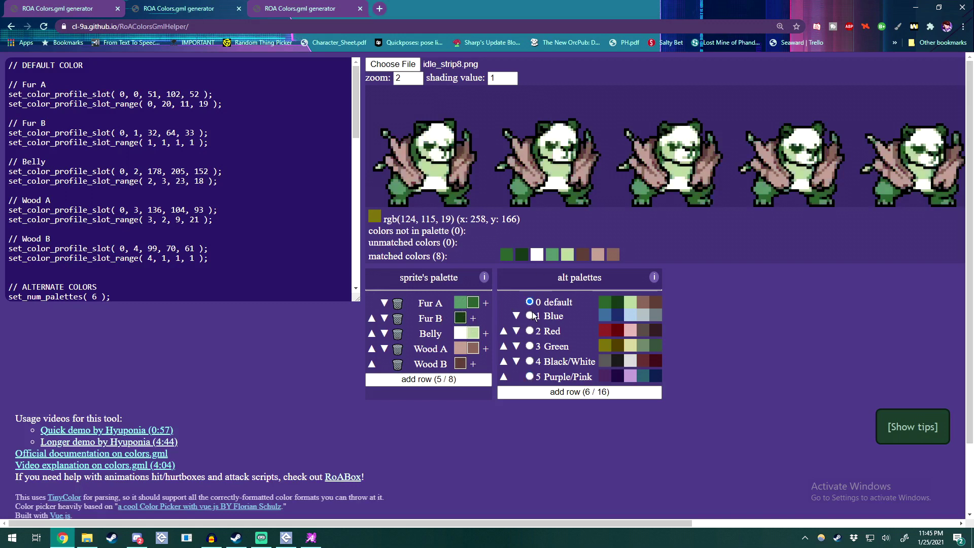
left_click(530, 315)
left_click(530, 330)
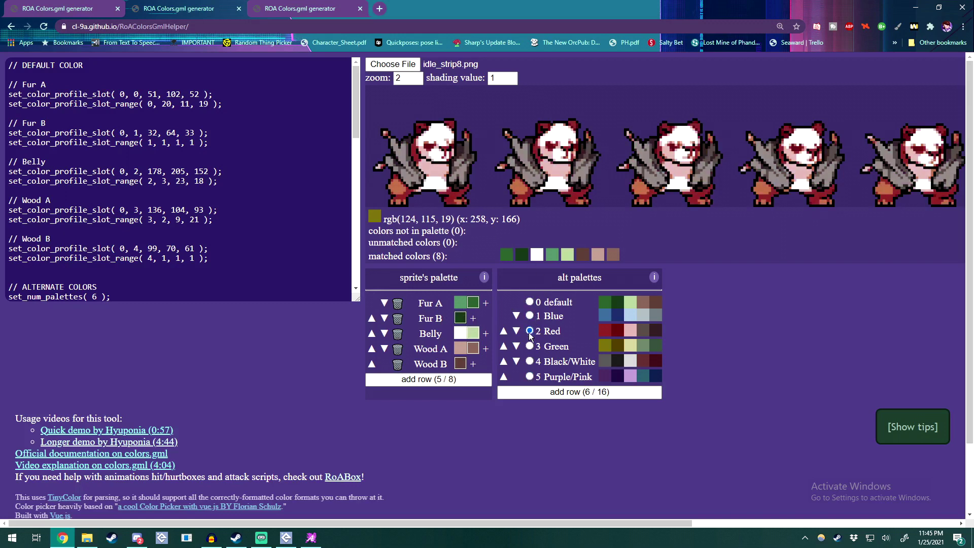
left_click(530, 346)
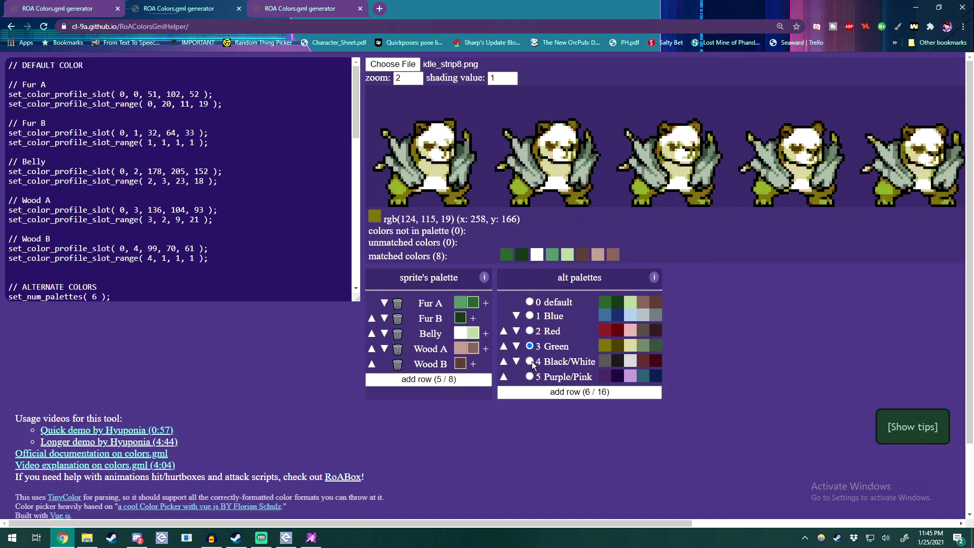
left_click(530, 362)
left_click(530, 376)
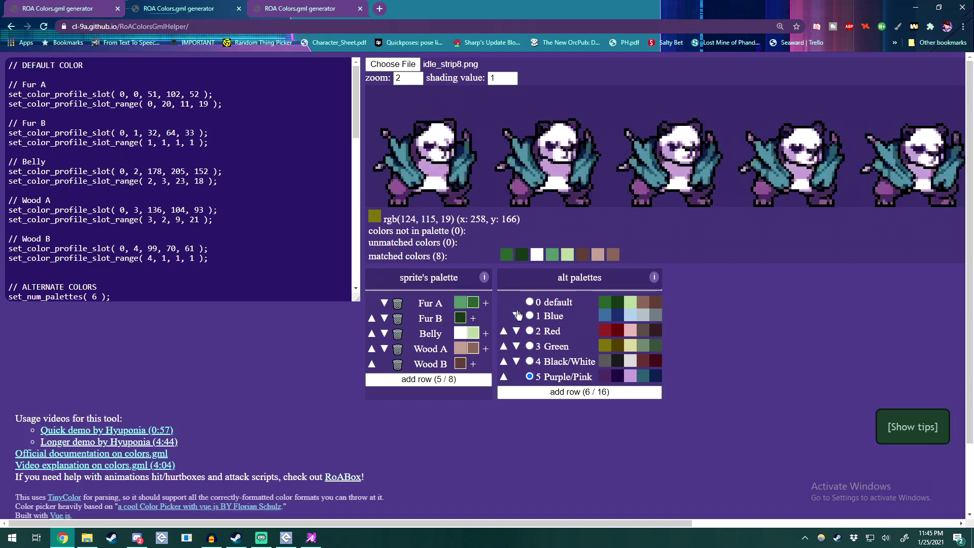
Compare the Purple/Pink palette on the idle sprite between the three-row and five-row generator versions.
left_click(76, 8)
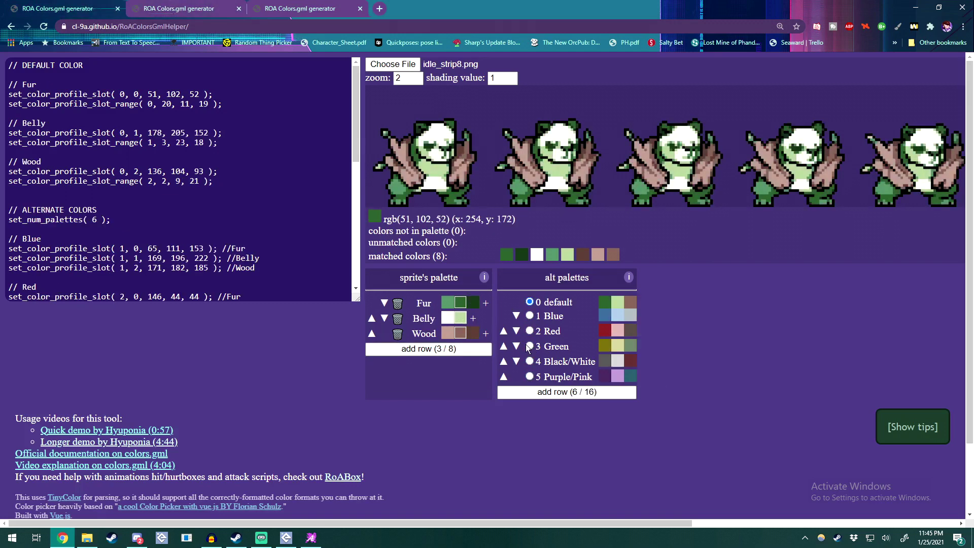
left_click(530, 377)
left_click(200, 10)
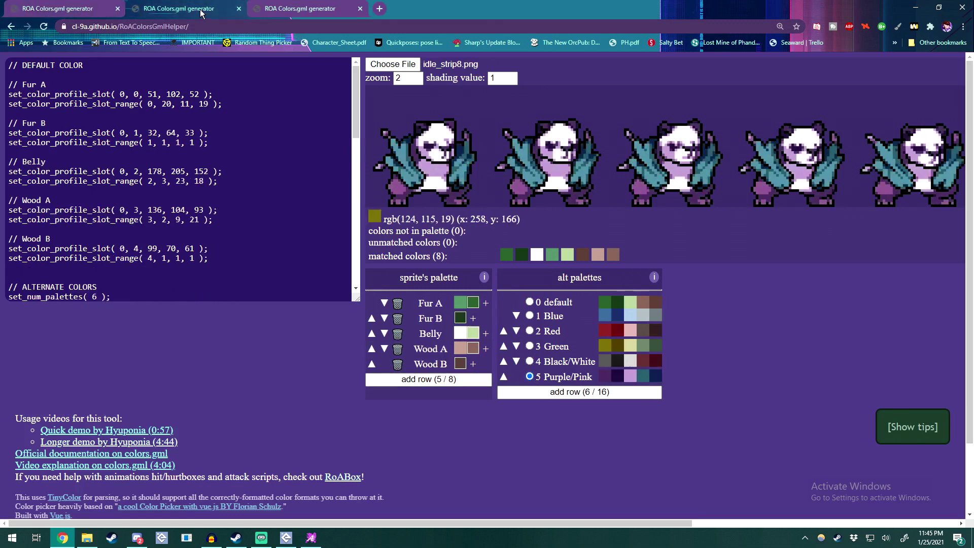
key("ctrl+shift+Tab")
left_click(201, 10)
Preview each palette from default to Purple/Pink in the eight-row generator version with separate Fur, Belly and Wood shades.
left_click(312, 10)
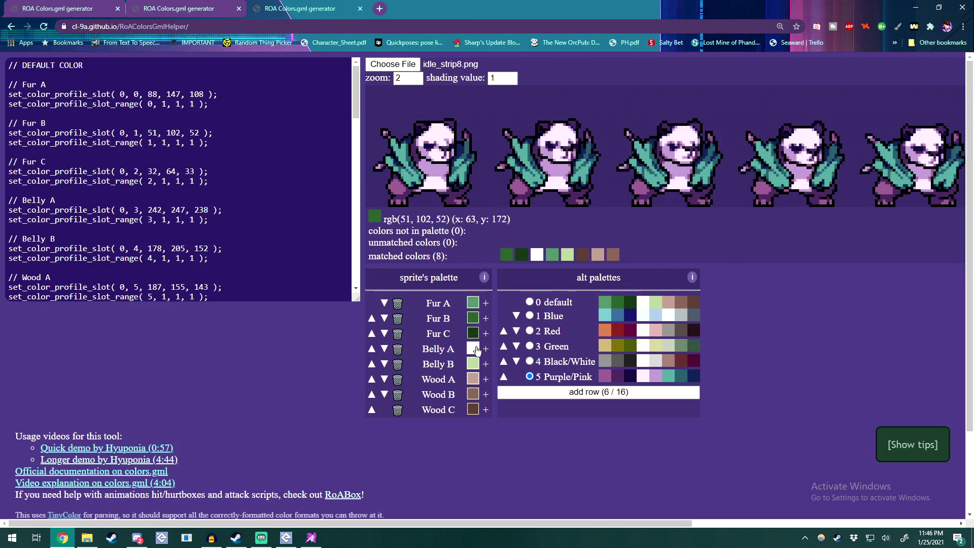
left_click(529, 303)
left_click(530, 316)
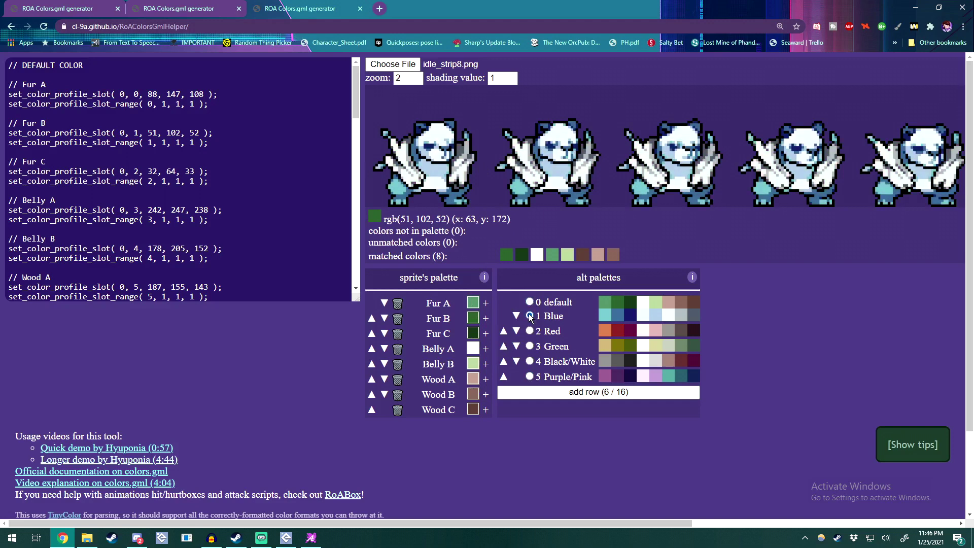
left_click(530, 331)
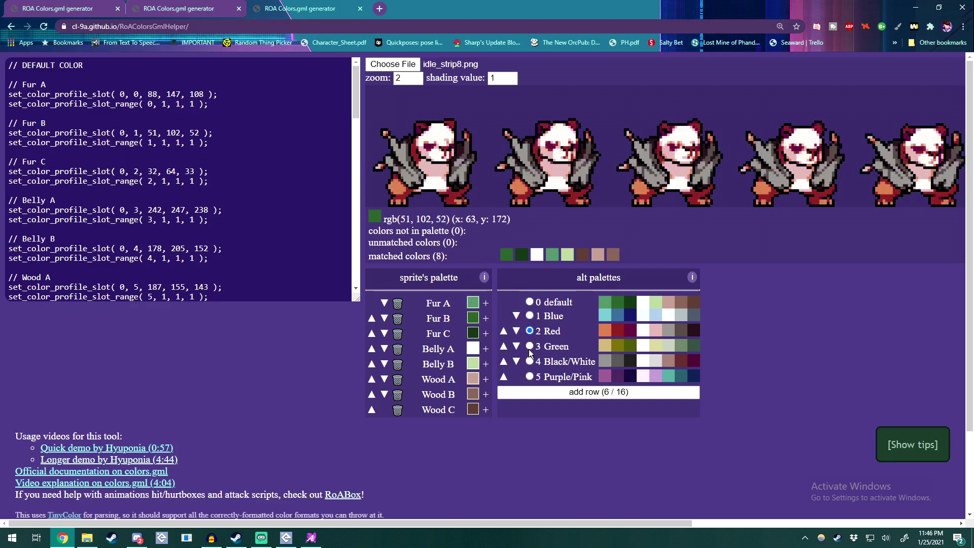
left_click(530, 347)
left_click(530, 361)
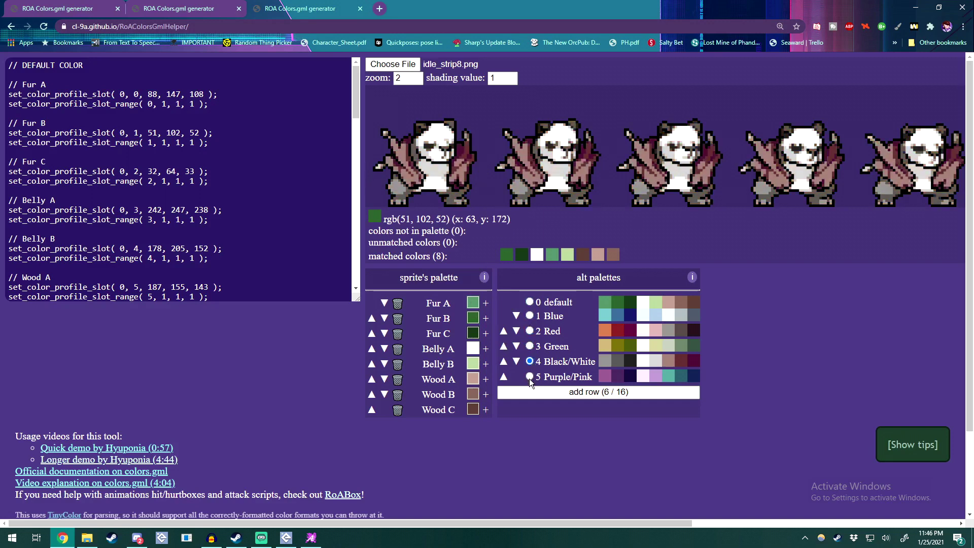
left_click(528, 377)
Compare the Purple/Pink palette on the idle sprite between the five-row and eight-row generator versions.
left_click(193, 6)
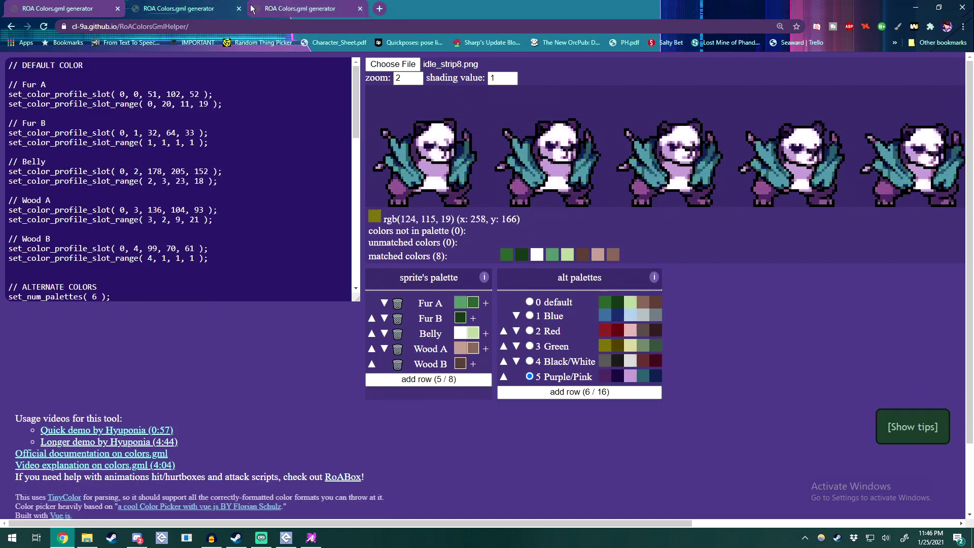
left_click(286, 7)
left_click(193, 7)
left_click(286, 7)
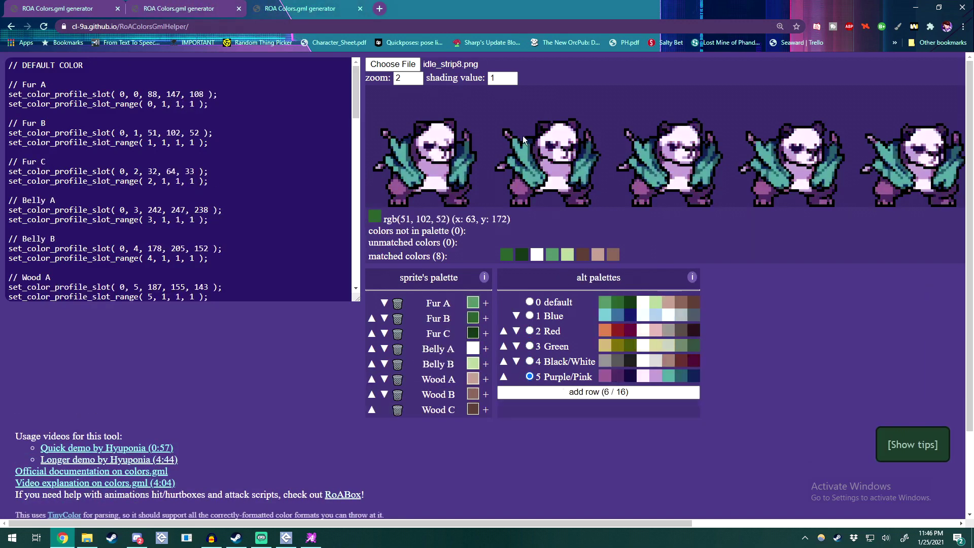
left_click(217, 7)
left_click(299, 7)
left_click(269, 8)
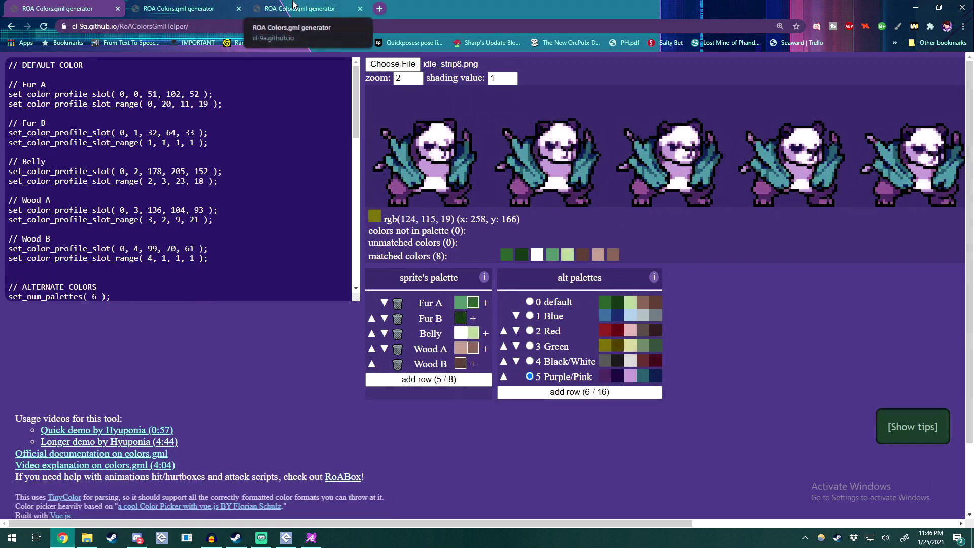
left_click(181, 5)
left_click(183, 6)
left_click(300, 7)
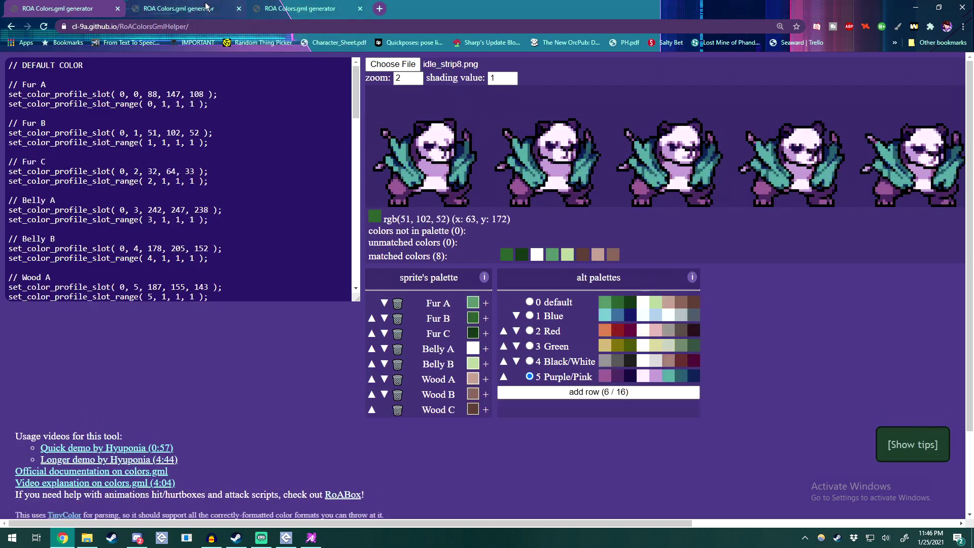
left_click(193, 6)
left_click(270, 7)
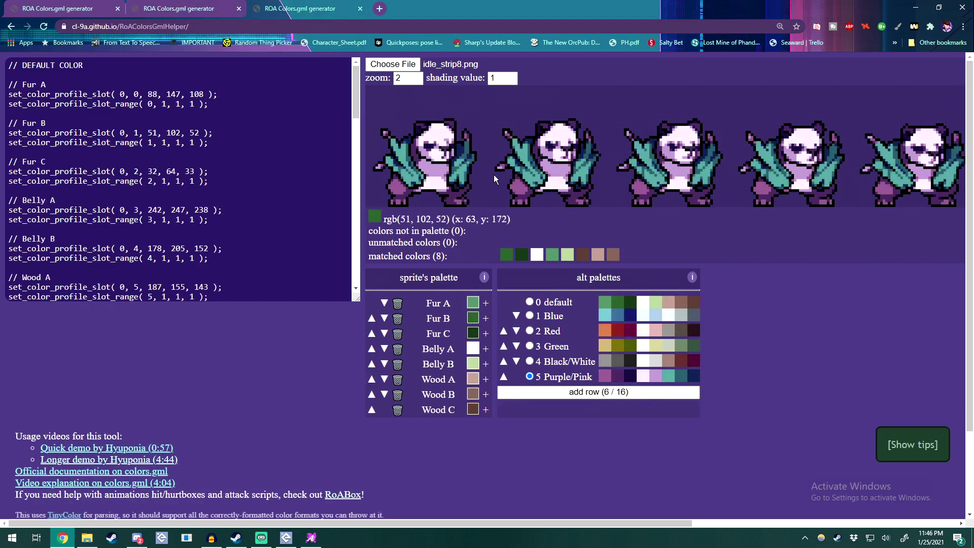
Show the Blue palette in both the five-row and eight-row generator versions and compare the sprite shading.
left_click(529, 316)
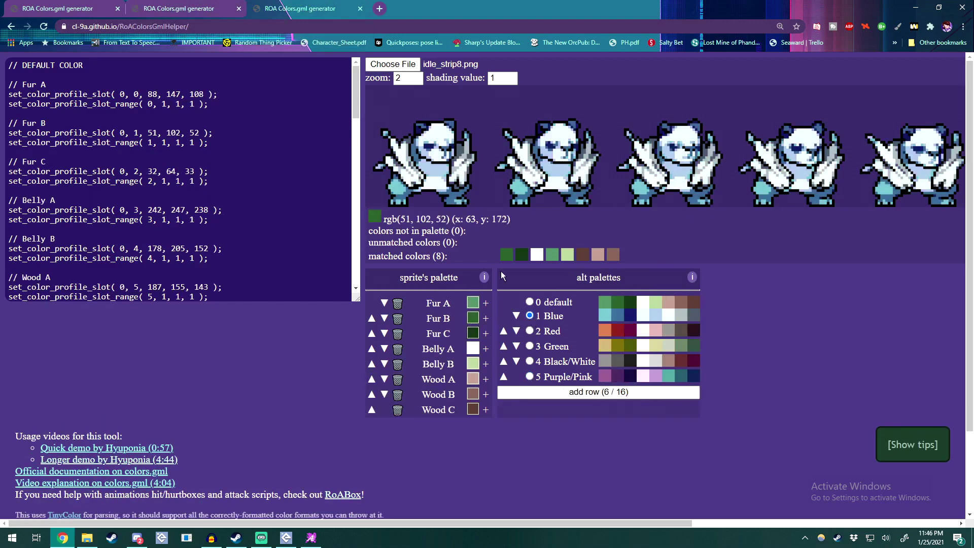
left_click(213, 7)
left_click(307, 6)
left_click(198, 7)
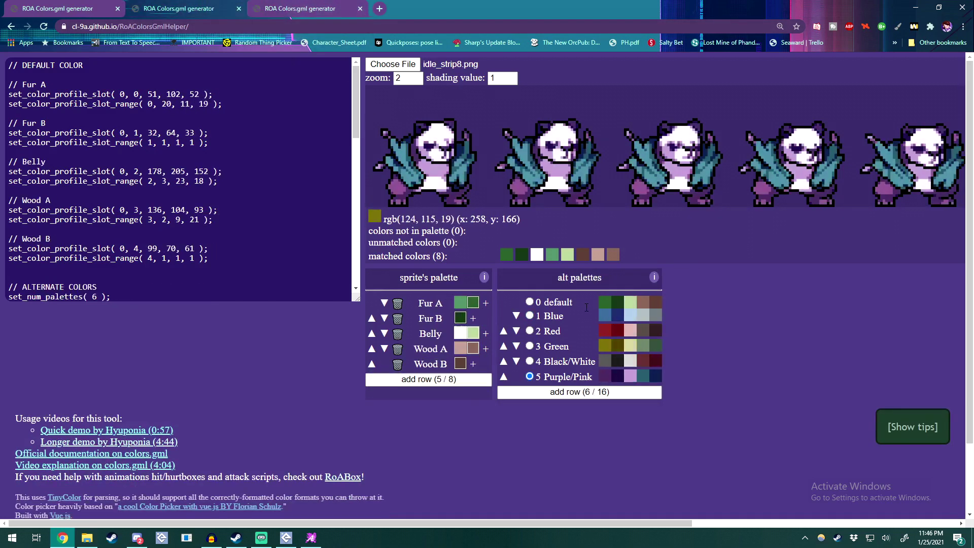
left_click(529, 316)
left_click(259, 10)
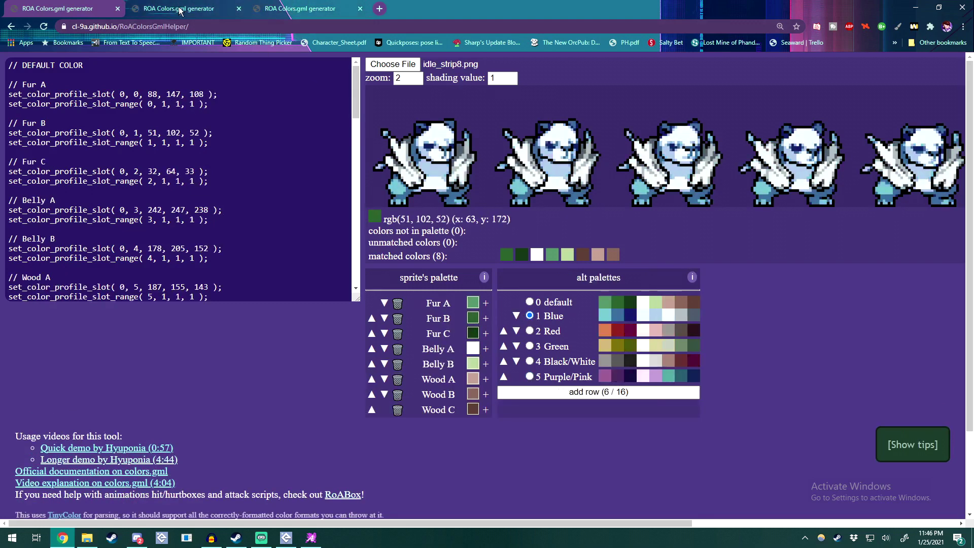
left_click(181, 9)
left_click(278, 6)
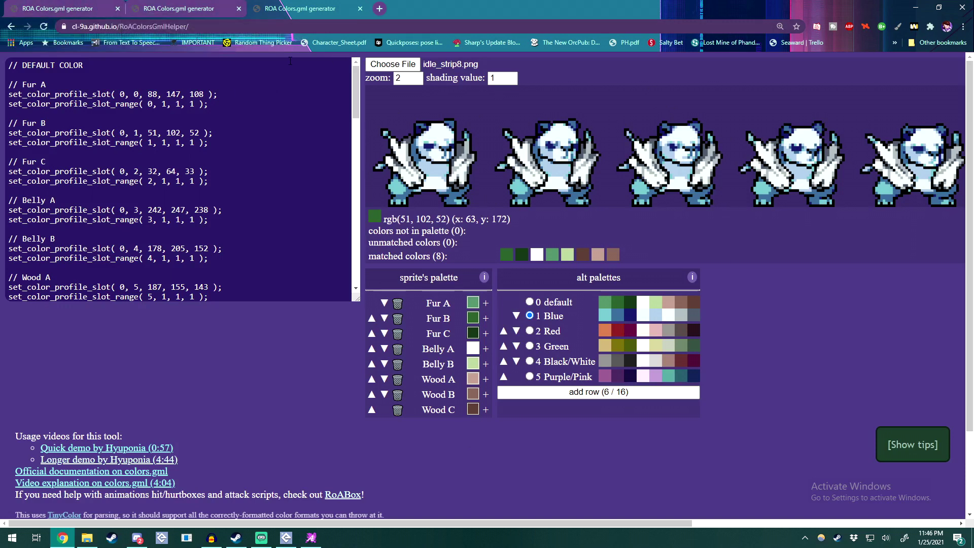
Examine the generated code of the eight-row version, from the default colors through the alternate palettes.
scroll(252, 69, "down", 6)
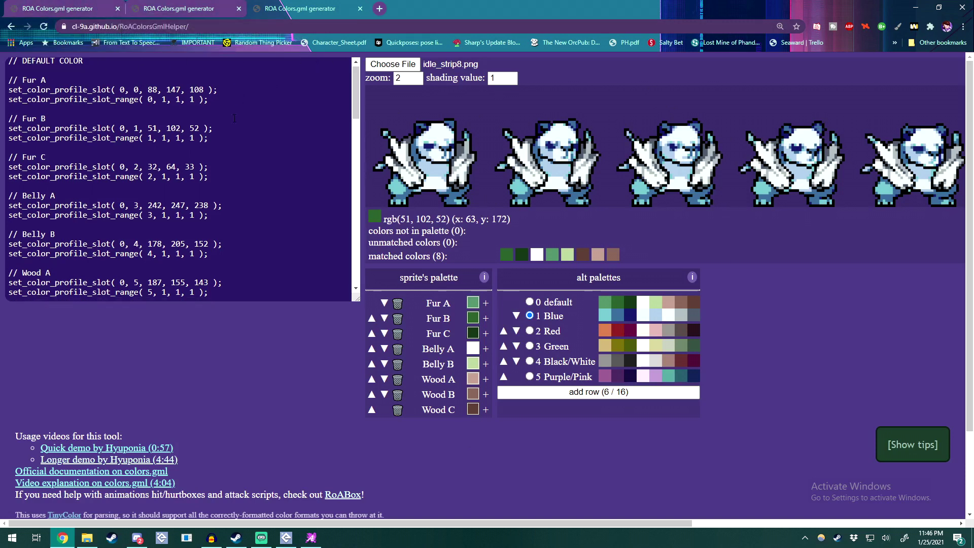
scroll(237, 197, "down", 7)
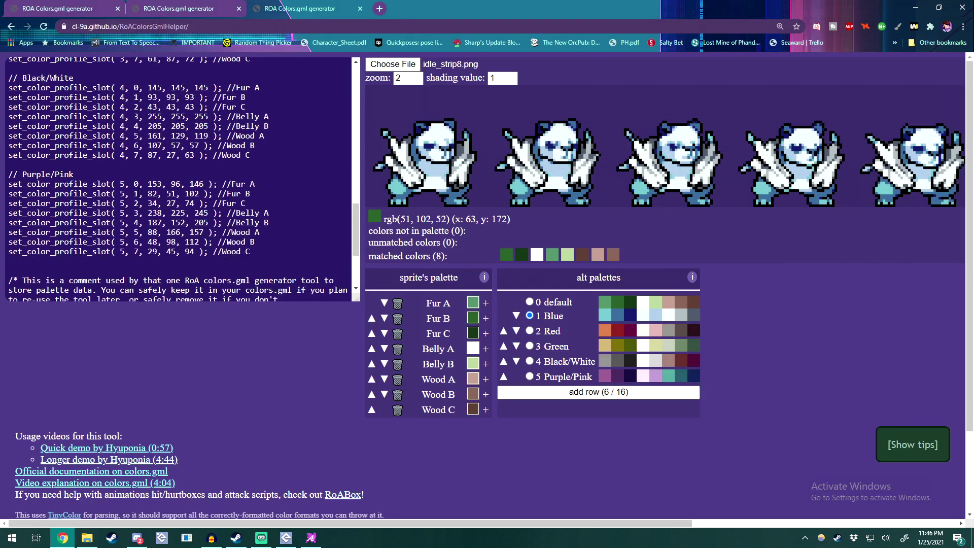
scroll(242, 154, "down", 3)
scroll(242, 154, "up", 12)
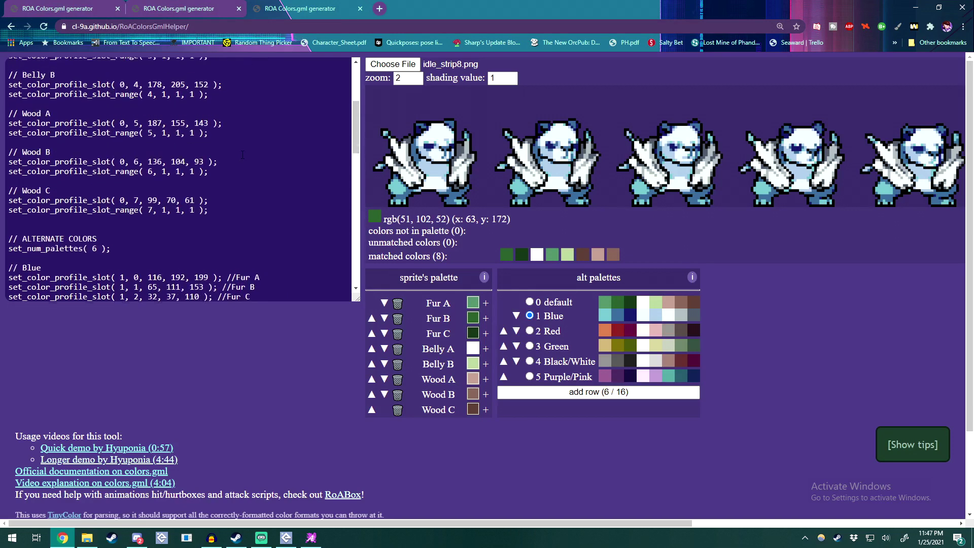
scroll(243, 155, "up", 3)
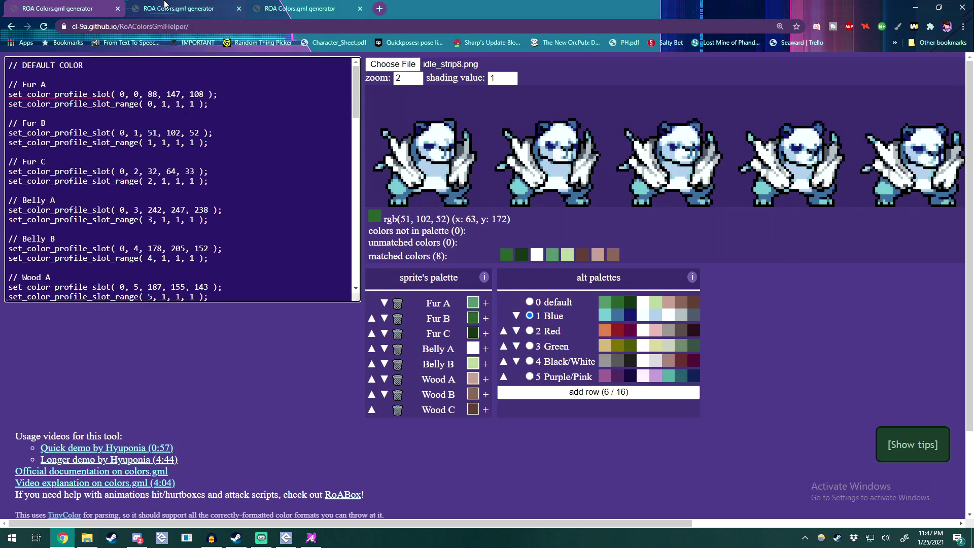
left_click(206, 11)
left_click(302, 9)
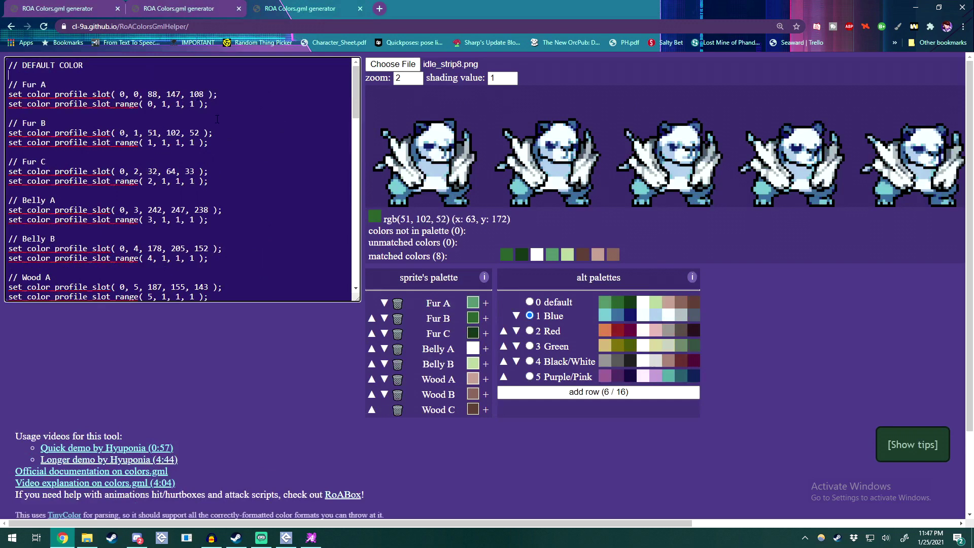
Copy the eight-row version's entire generated code into line 4 of colors.gml in GMEdit and save the script.
key("ctrl+a")
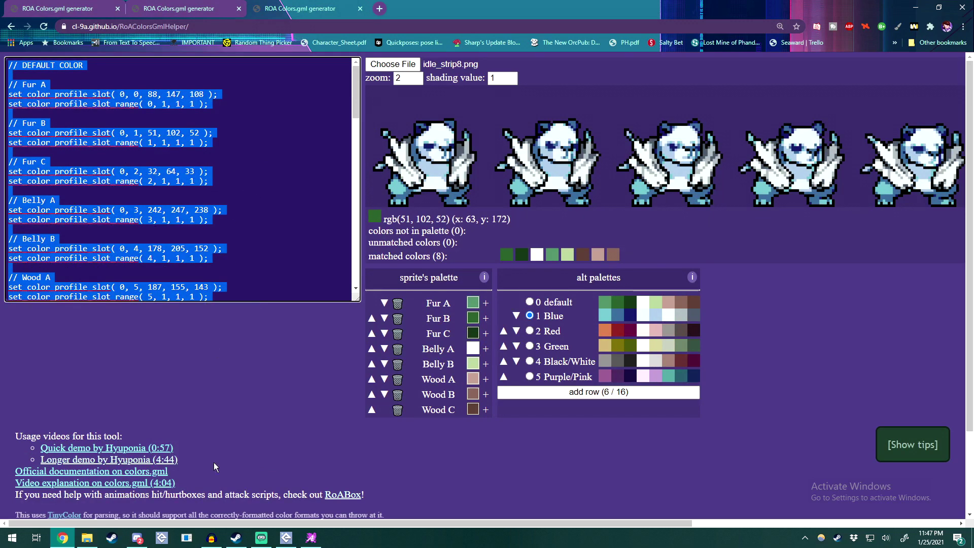
left_click(286, 537)
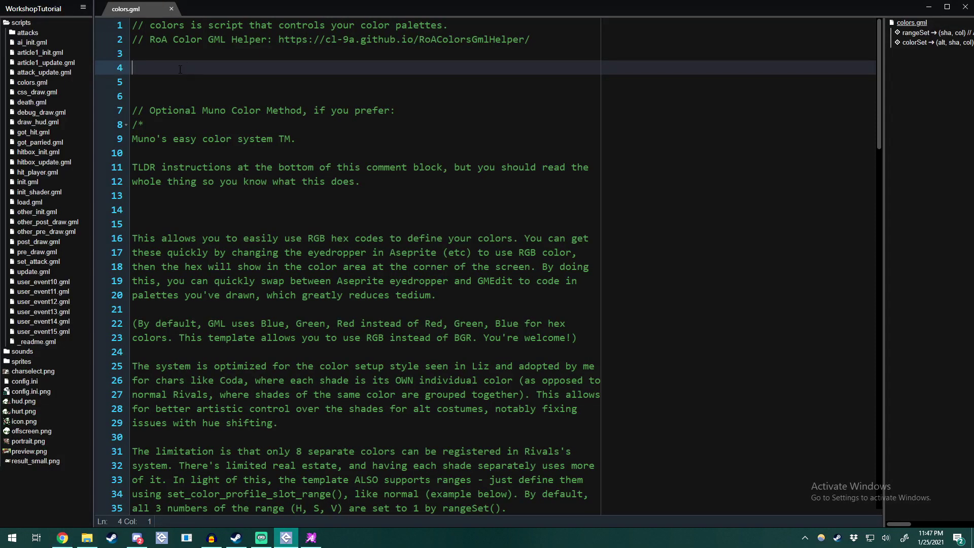
key("ctrl+v")
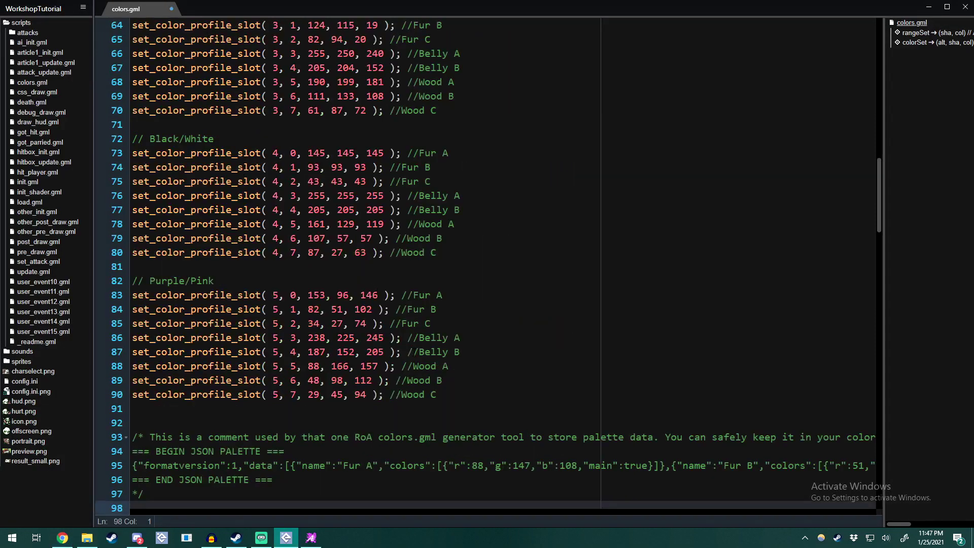
scroll(243, 285, "down", 6)
scroll(242, 285, "up", 3)
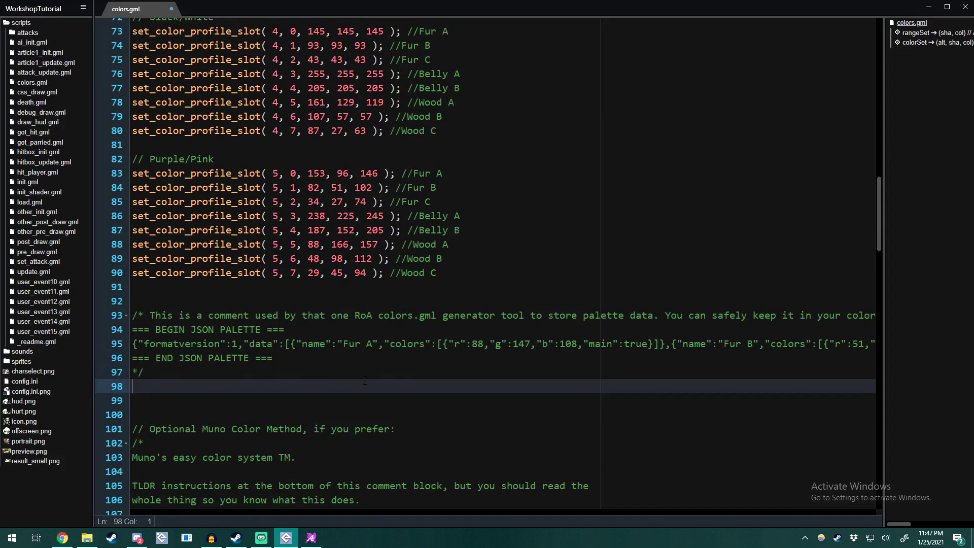
key("ctrl+s")
scroll(387, 336, "up", 20)
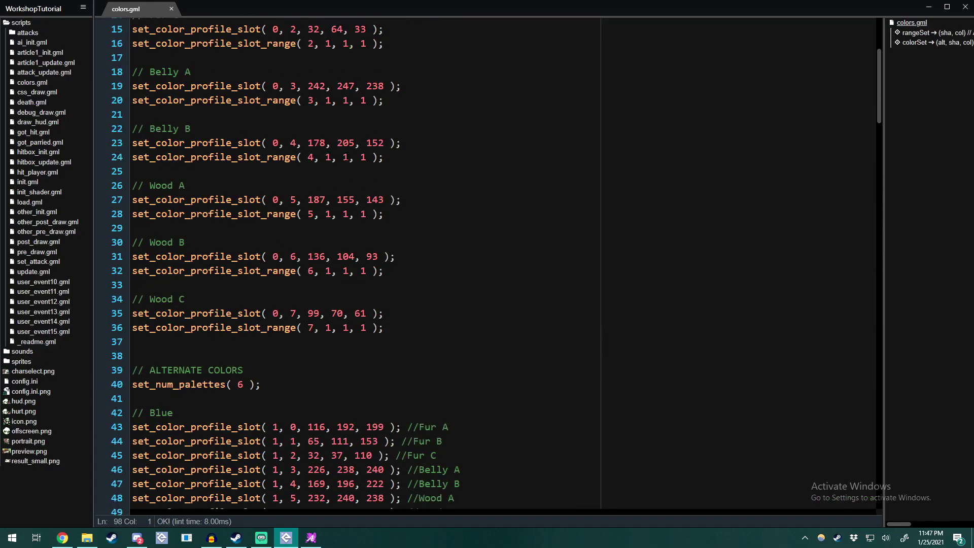
Switch to Rivals of Aether and maximize its window on the Practice Mode character select.
key("alt+Tab")
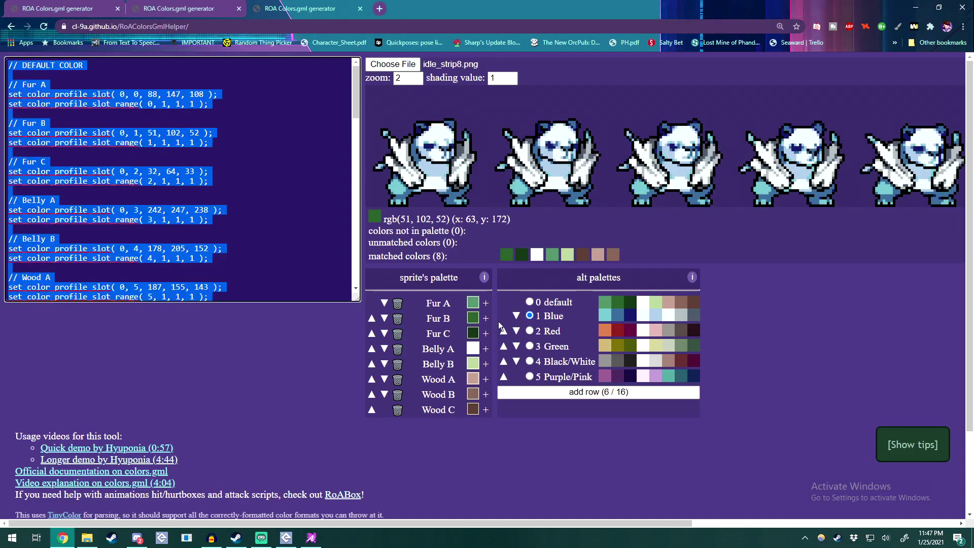
left_click(311, 537)
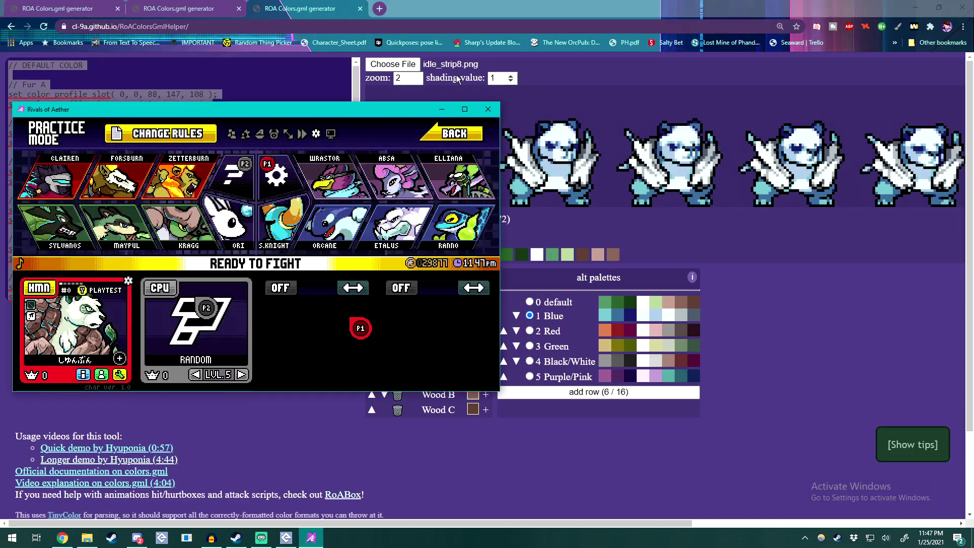
left_click(462, 111)
Deselect player one's character and choose the Workshop Tutorial character again from Rest of Workshop.
left_click(678, 403)
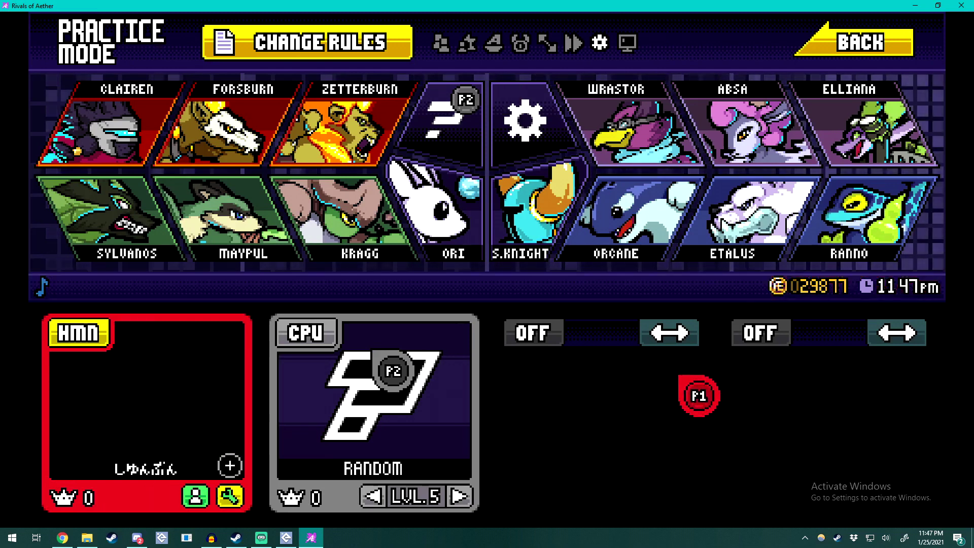
left_click(529, 127)
key("Up")
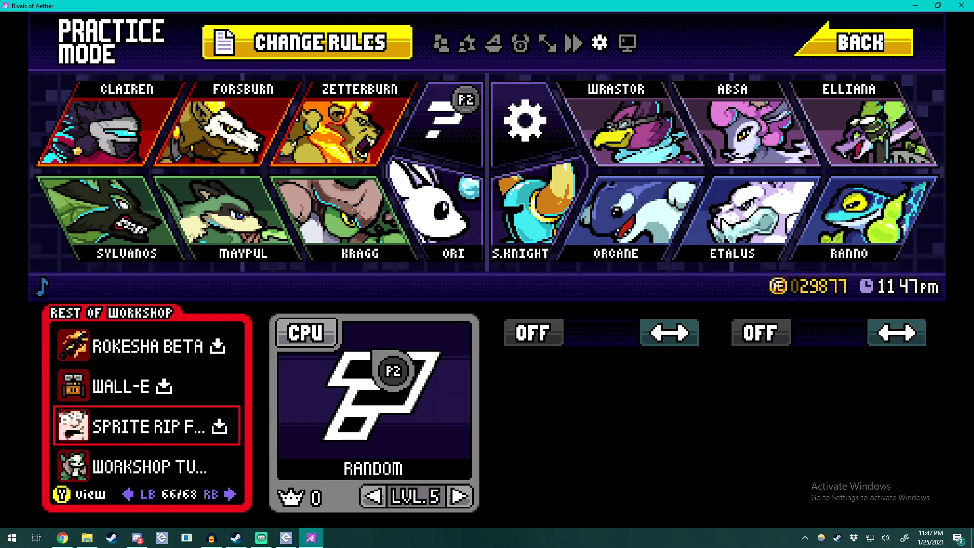
key("Escape")
left_click(529, 133)
key("Return")
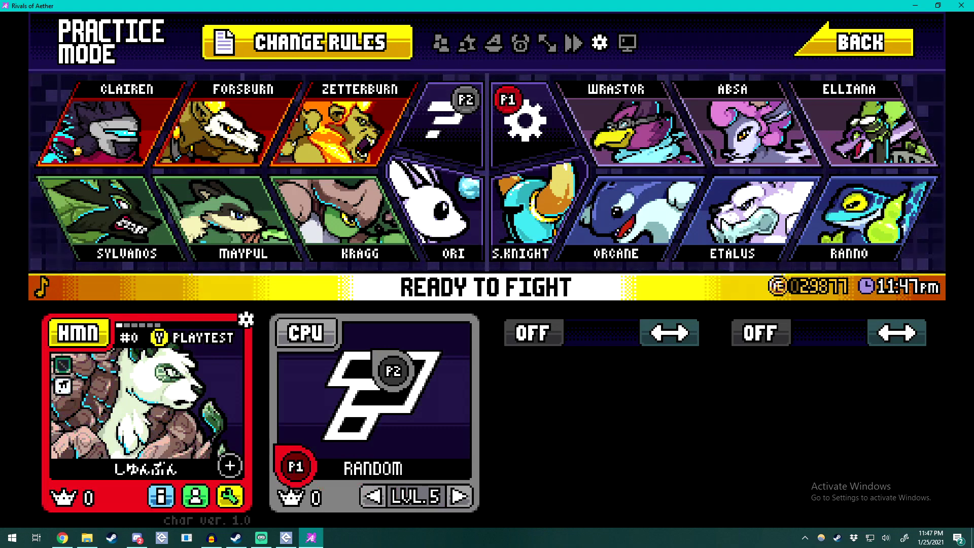
Cycle through the Workshop Tutorial character's palettes #0 to #5 on the character select to check each one's colors.
key("Return")
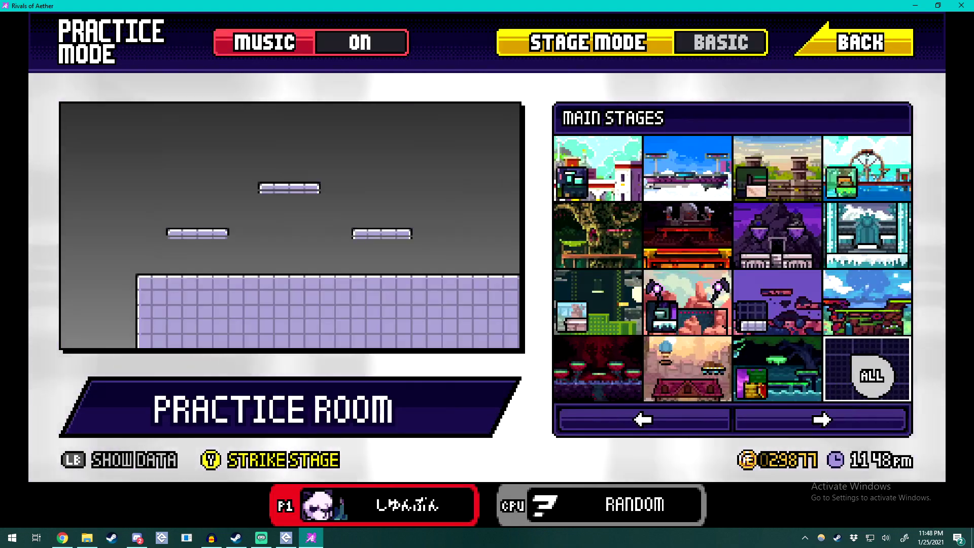
key("Escape")
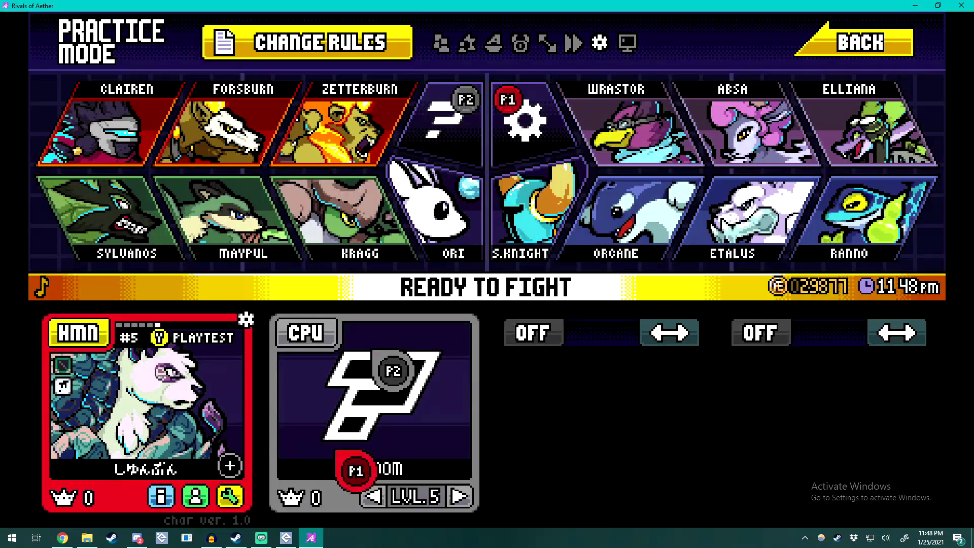
key("Right")
key("Right")
key("Right")
key("Right")
key("Right")
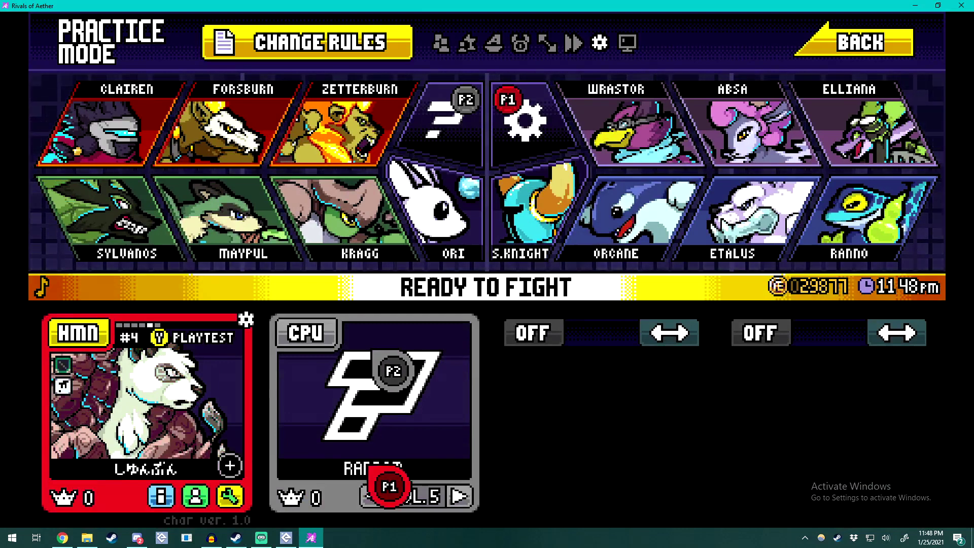
key("Left")
key("Right")
key("Left")
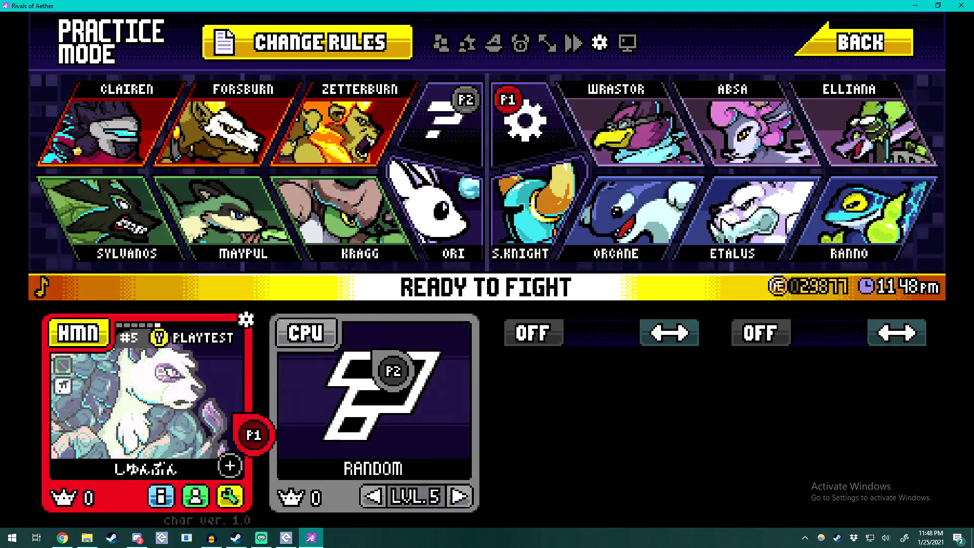
key("Down")
key("Right")
key("Right")
key("Right")
key("Right")
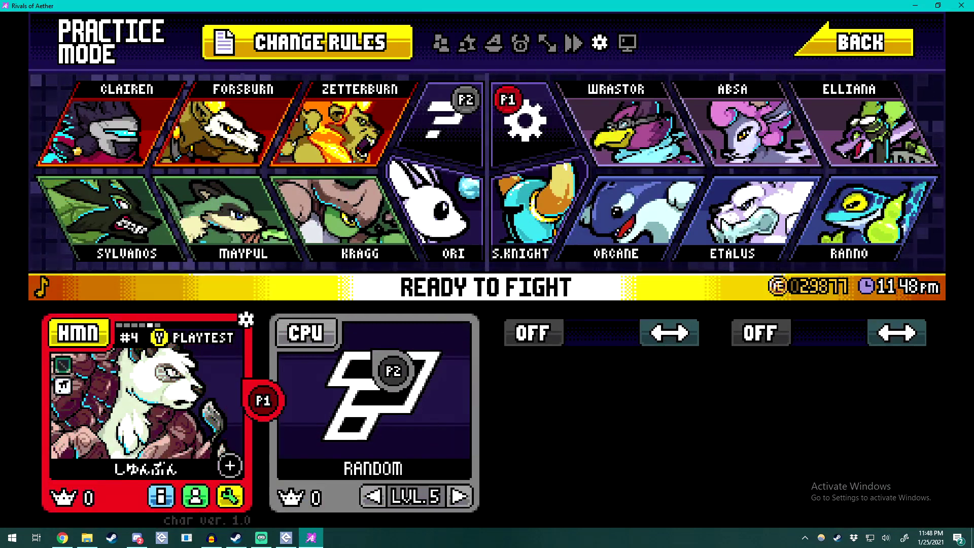
key("Left")
key("Down")
key("Up")
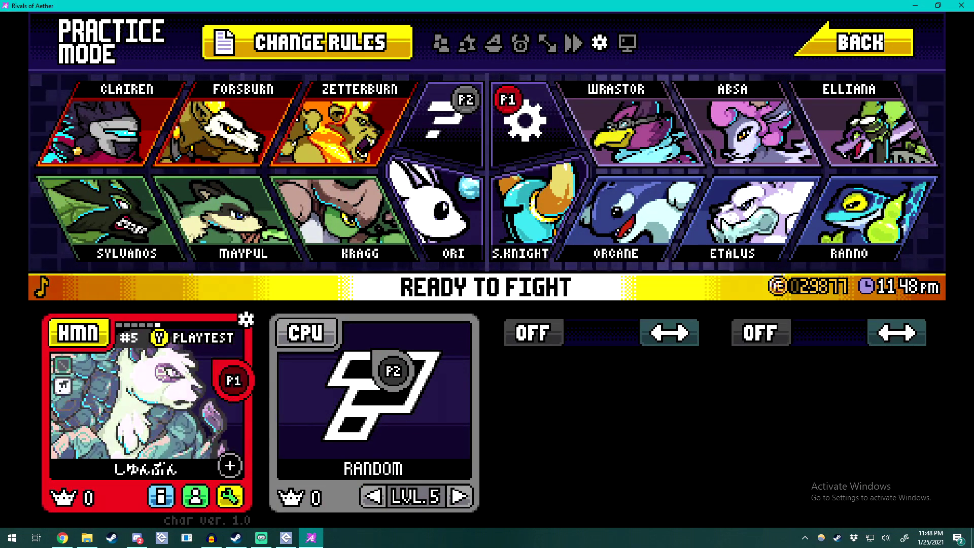
key("Right")
key("Up")
key("Down")
key("Left")
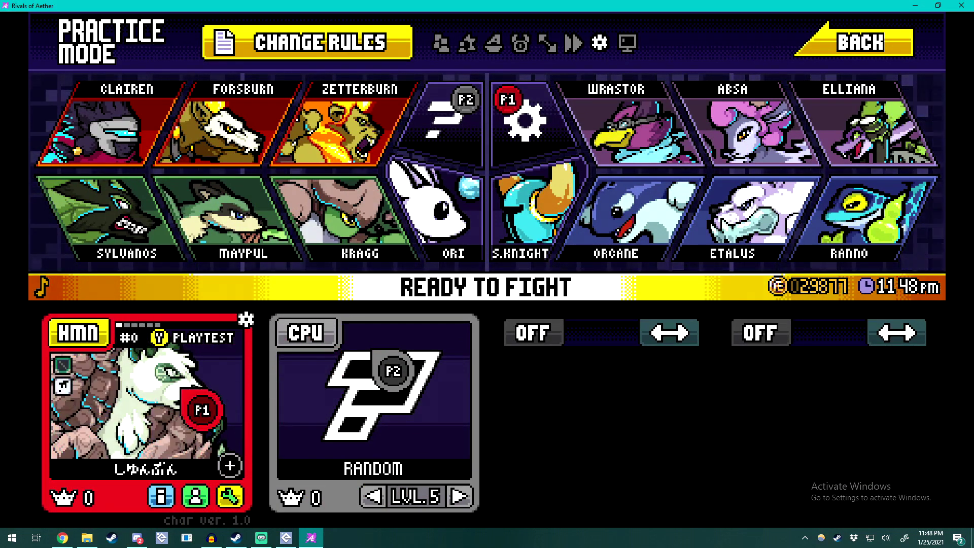
key("Down")
key("Right")
key("Left")
key("Up")
key("Down")
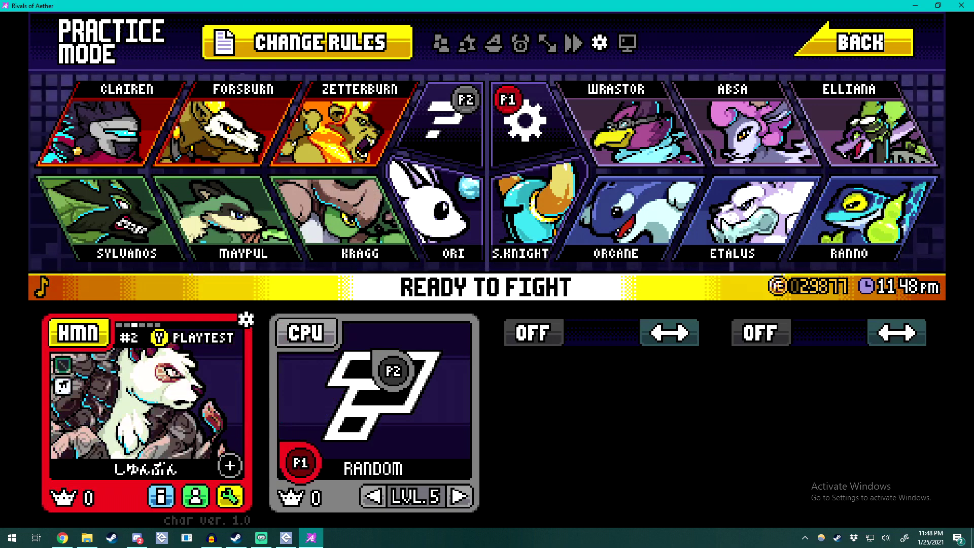
key("Right")
key("Left")
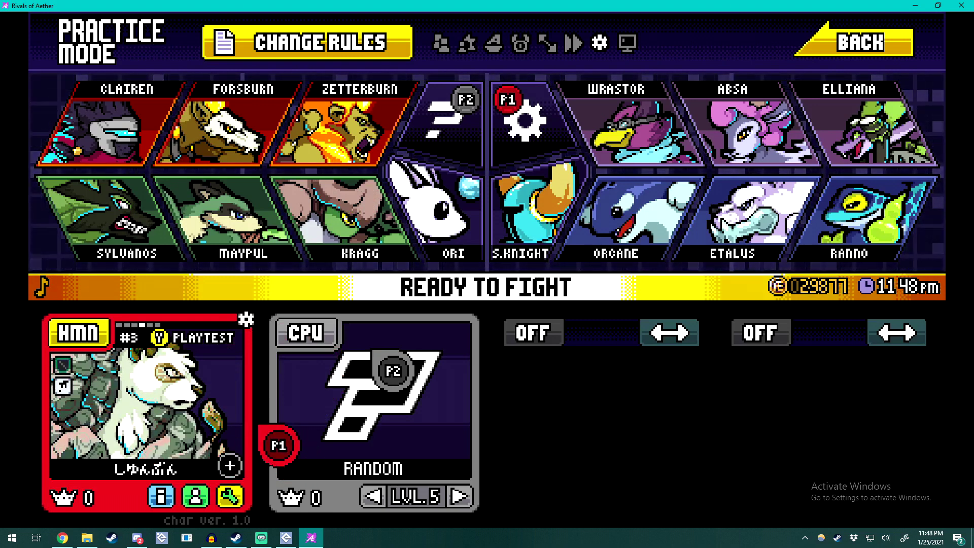
key("Down")
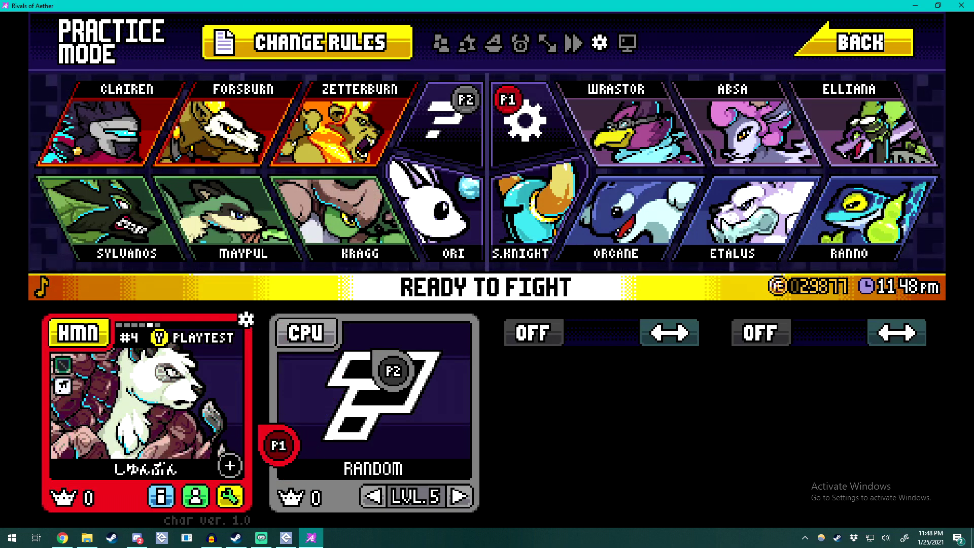
Start a practice match with the Workshop Tutorial character on The Tutorial Grid stage.
key("Return")
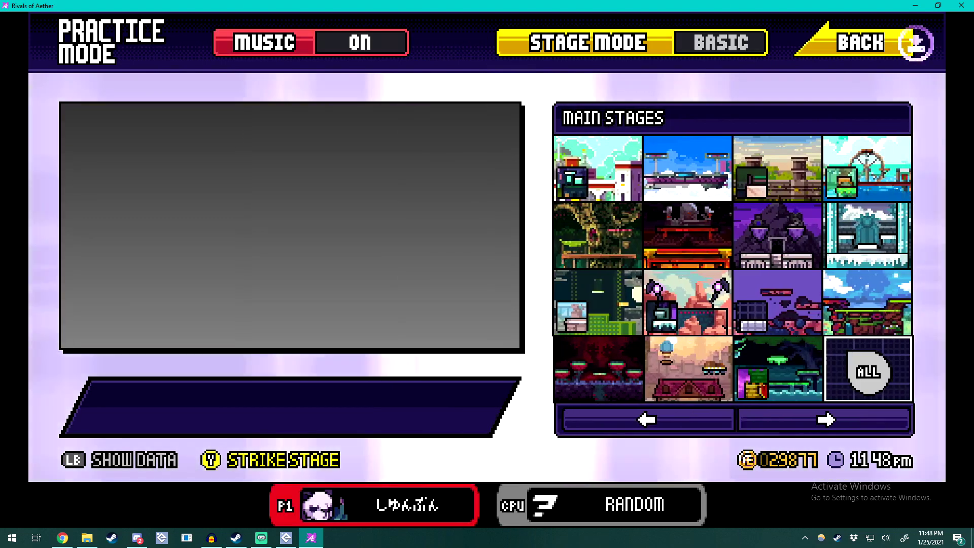
key("Left")
key("Up")
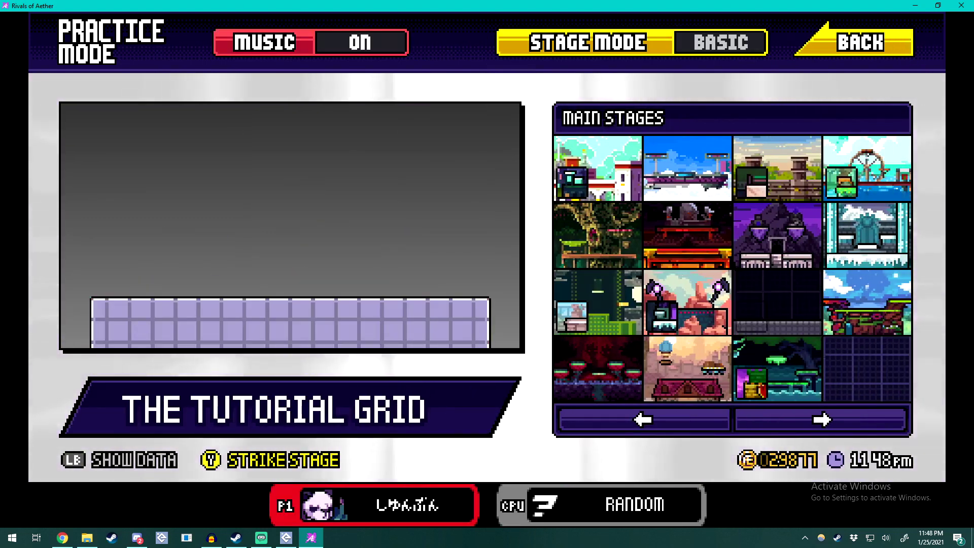
key("Return")
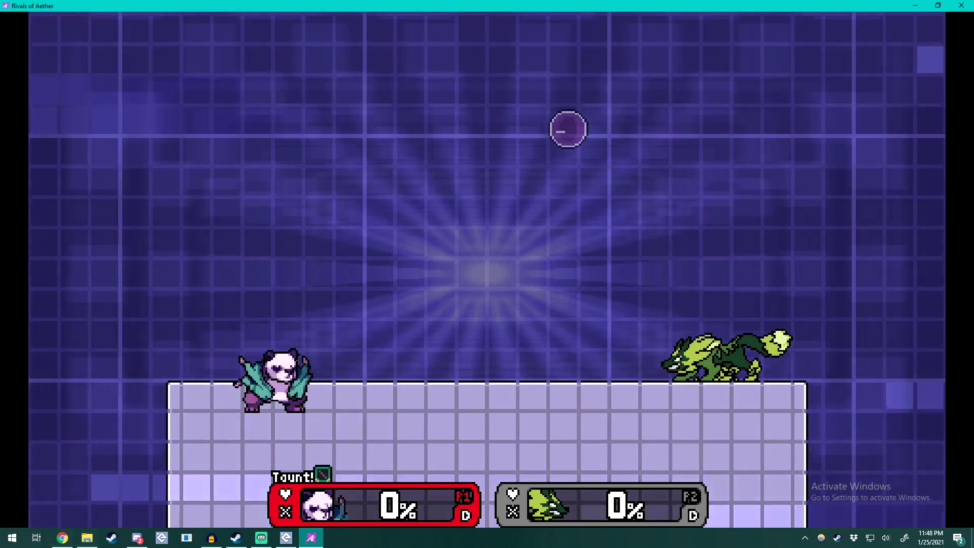
Switch to GMEdit, close colors.gml and open the load.gml script to view the sprite offsets.
key("alt+Tab")
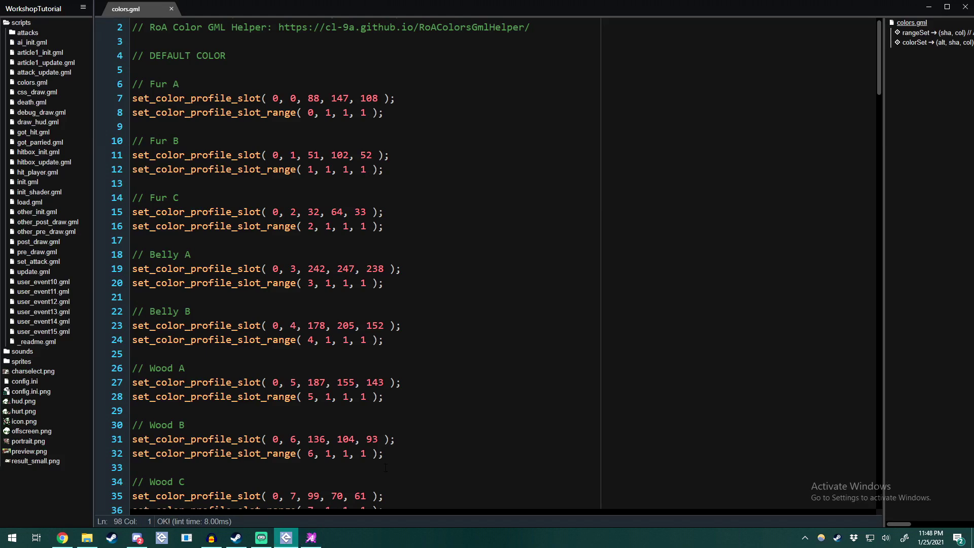
left_click(172, 9)
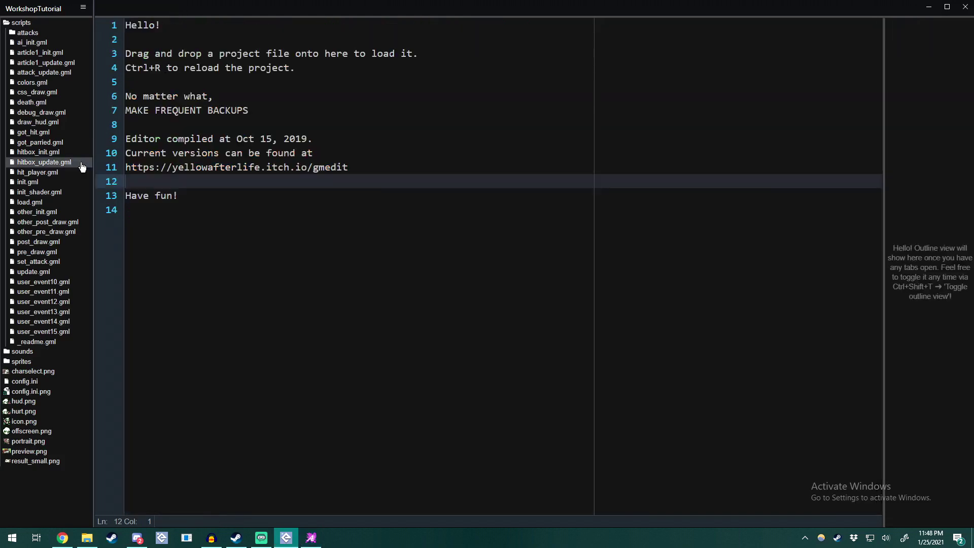
left_click(48, 203)
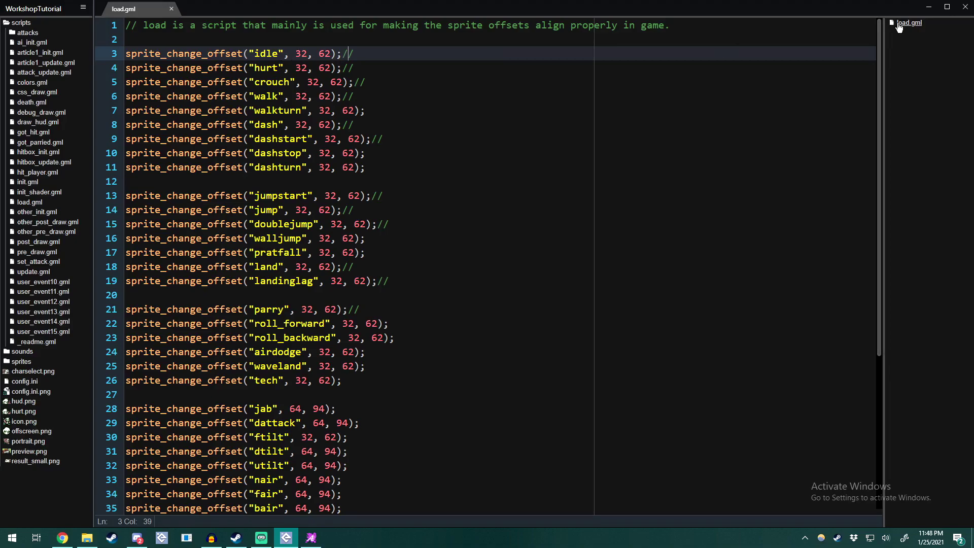
left_click(926, 7)
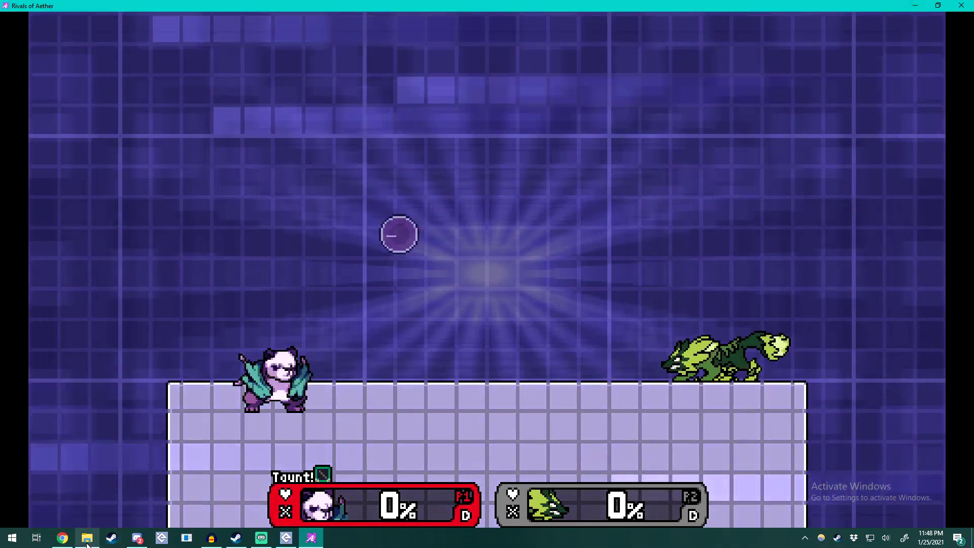
Launch RivalsWorkshopHelper from the workshophelper-master folder inside the Desktop's WorkshopTutorial folder and place its window over the game.
key("alt+Tab")
left_click(261, 81)
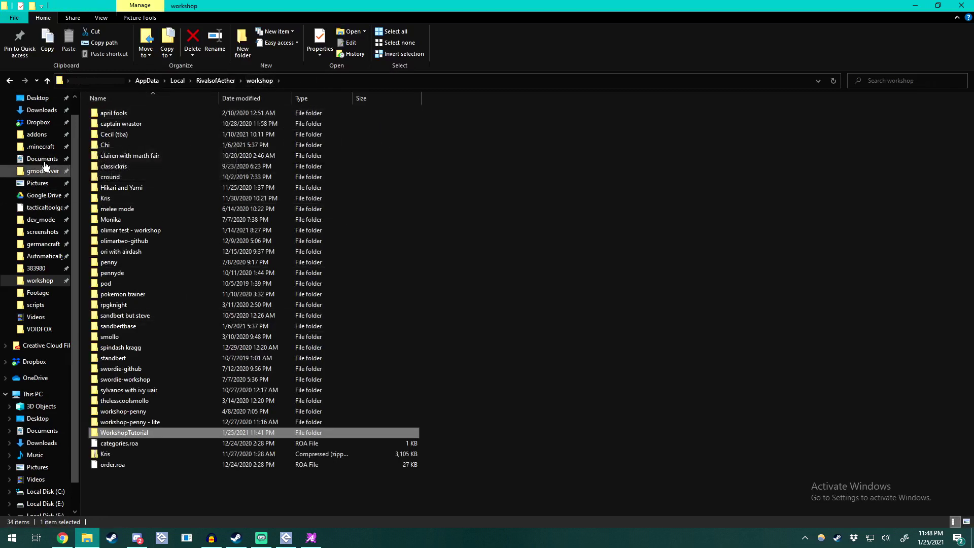
left_click(44, 101)
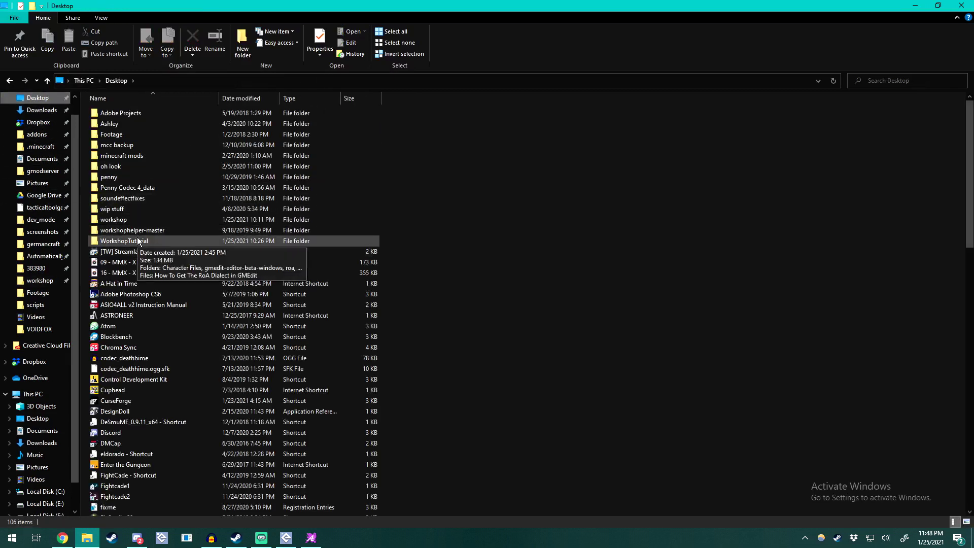
double_click(140, 241)
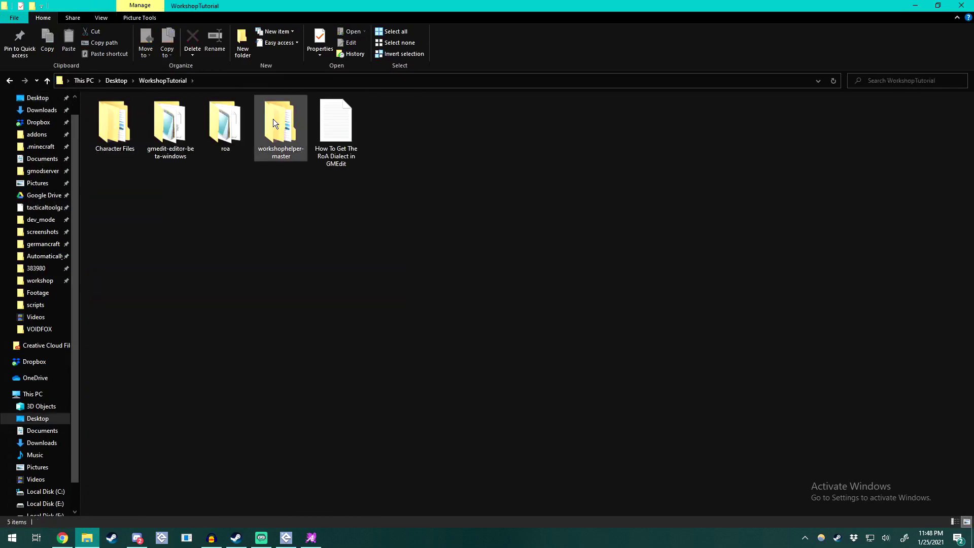
double_click(281, 129)
left_click(205, 115)
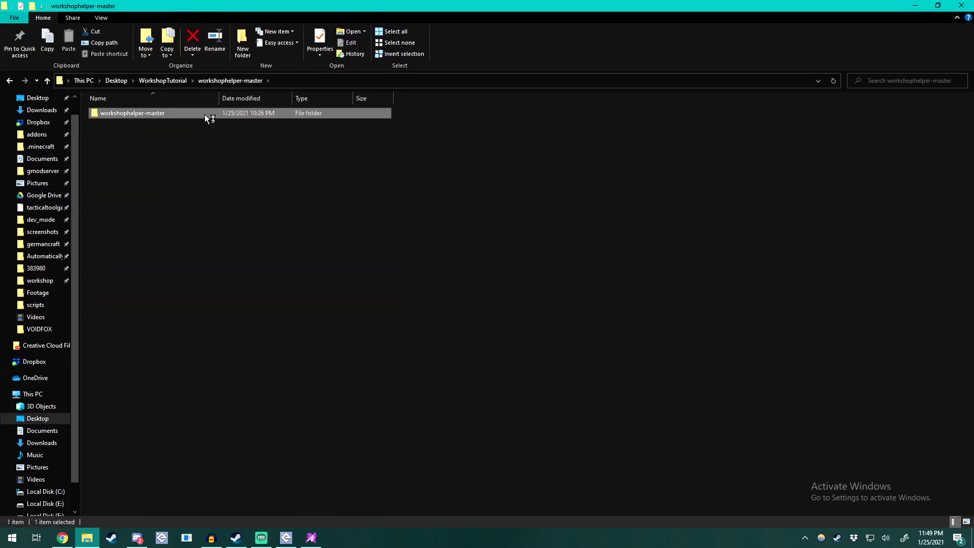
double_click(140, 112)
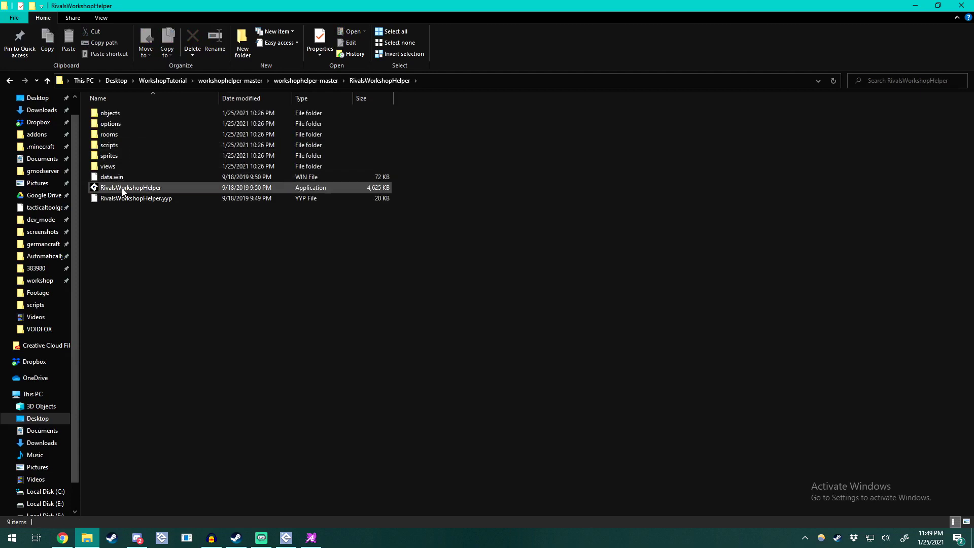
left_click(917, 7)
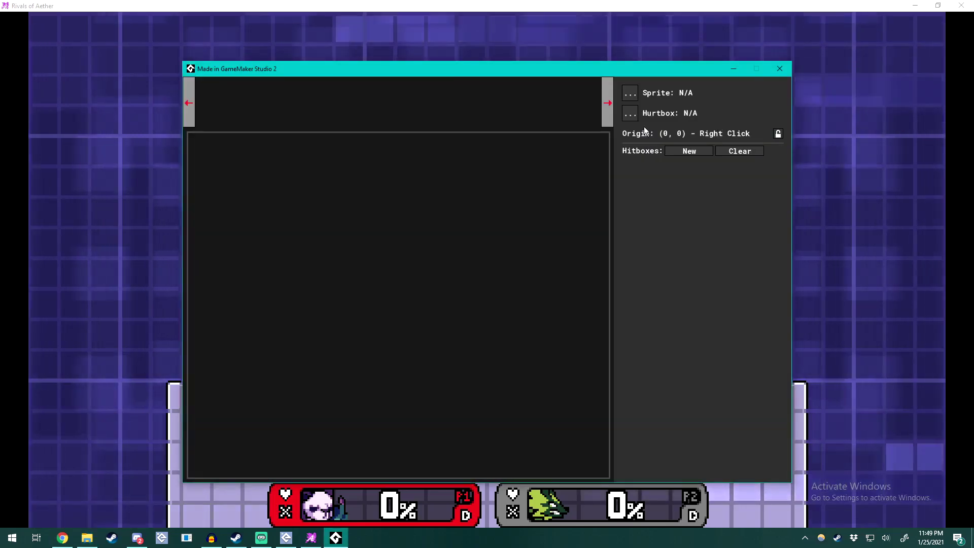
left_click_drag(604, 68, 743, 61)
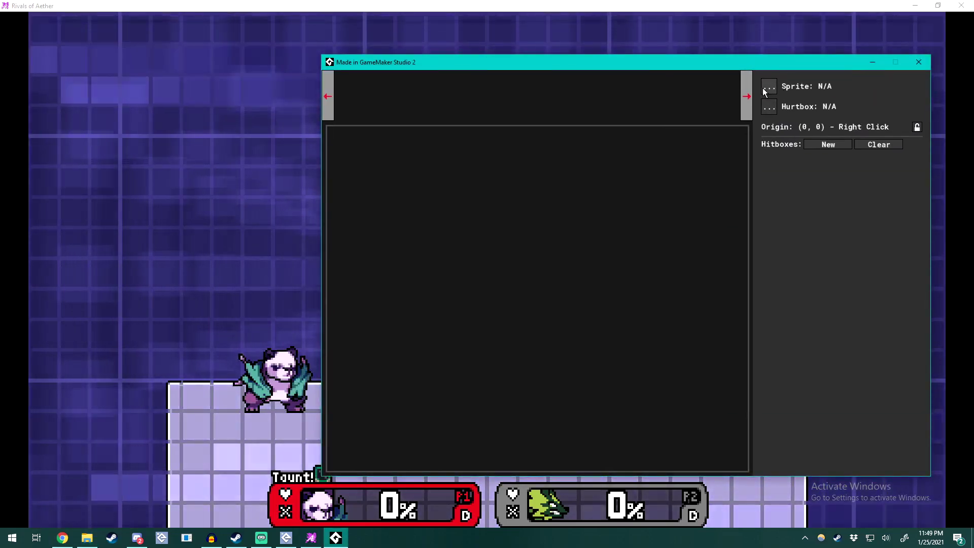
left_click_drag(683, 64, 595, 64)
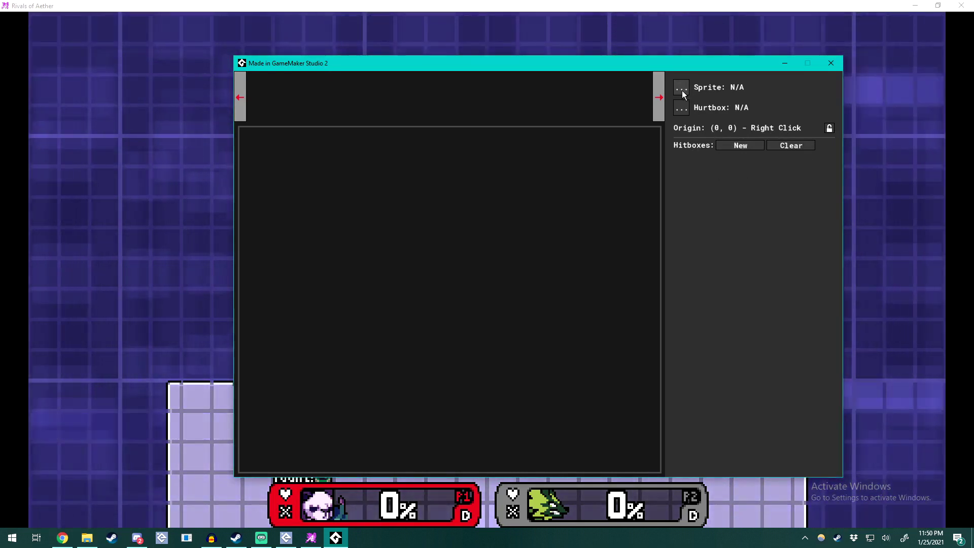
Load idle_strip8.png from the WorkshopTutorial sprites folder as the helper's sprite.
left_click(682, 91)
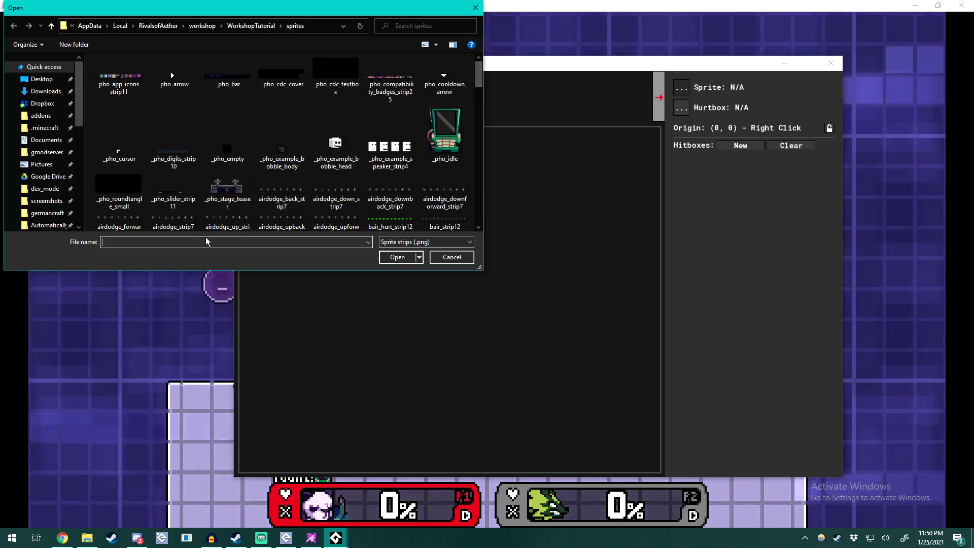
type("idle")
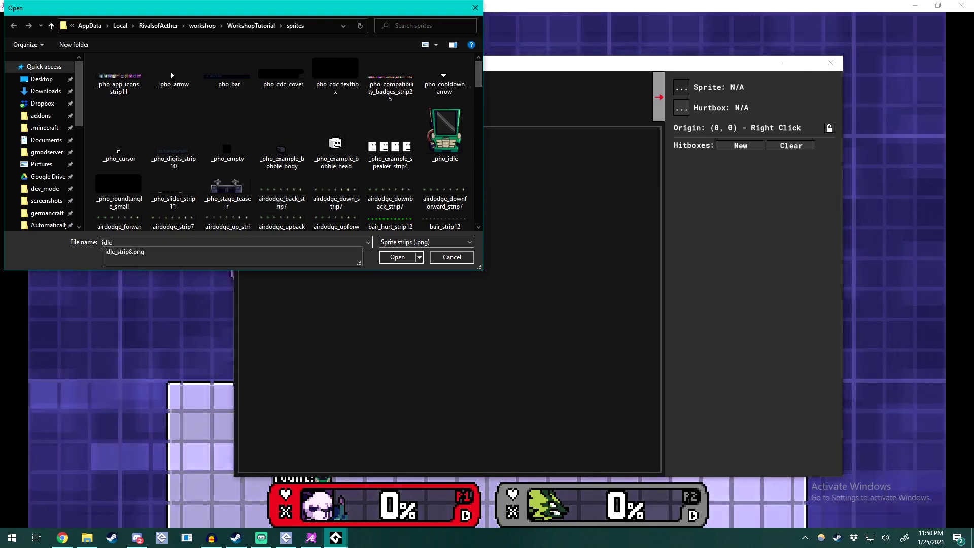
key("Down")
key("Return")
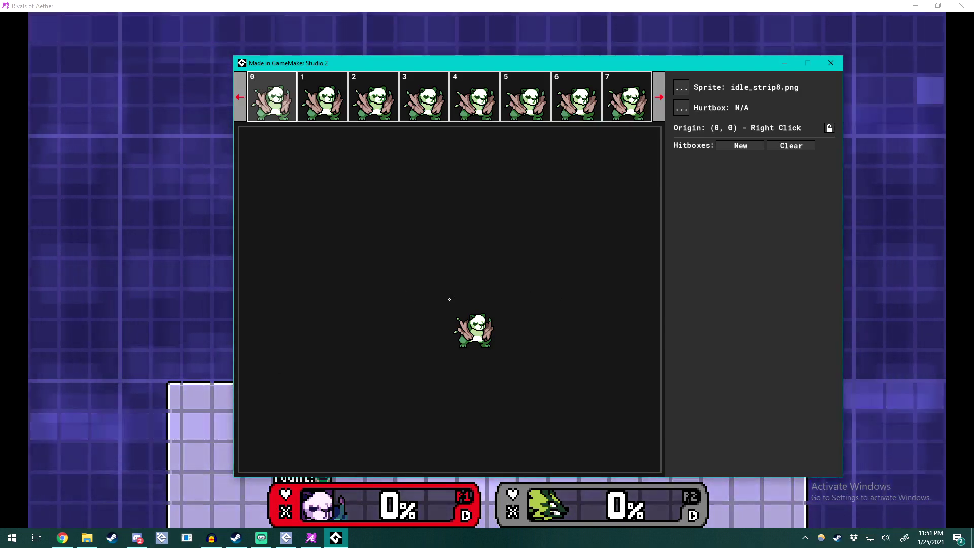
Check the idle offset in load.gml and set the idle sprite's origin to (32, 62) in the helper.
left_click(287, 539)
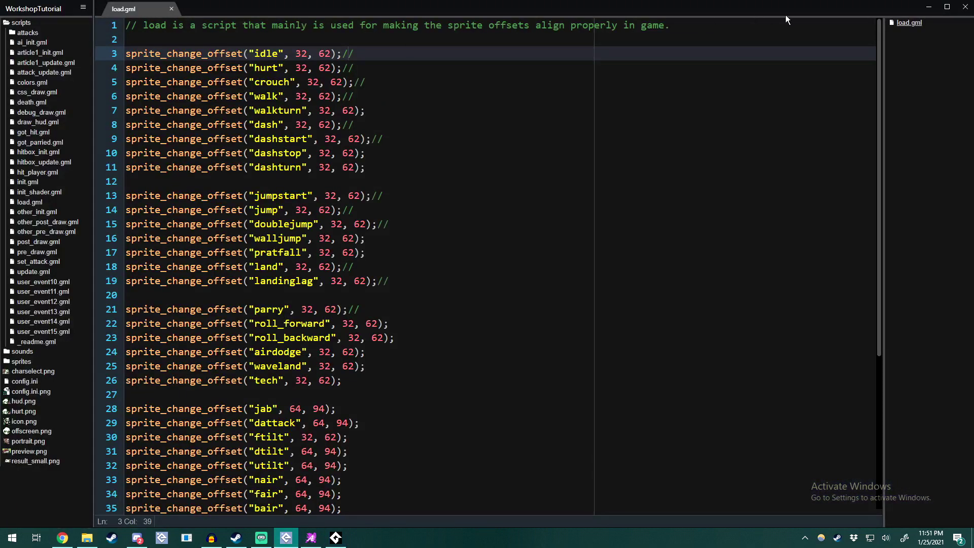
left_click(928, 7)
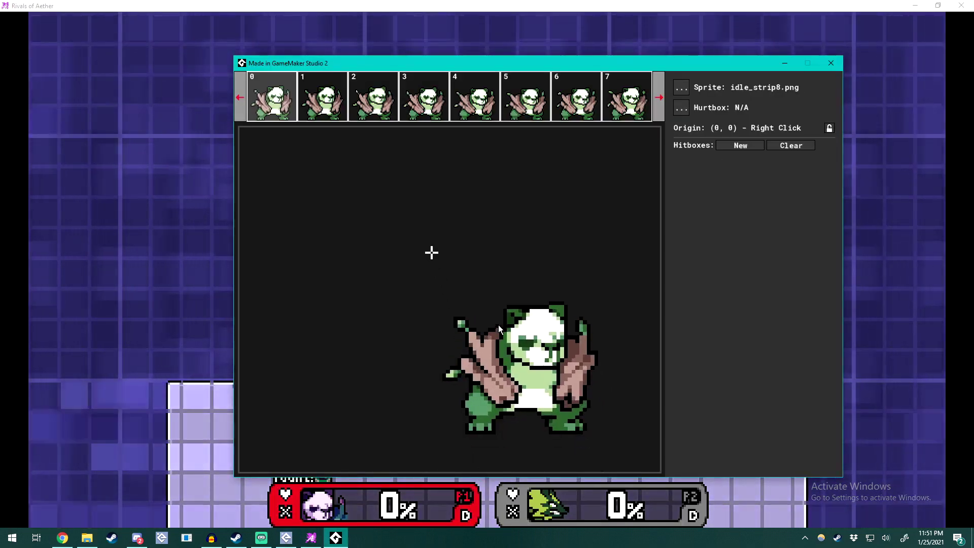
right_click(477, 340)
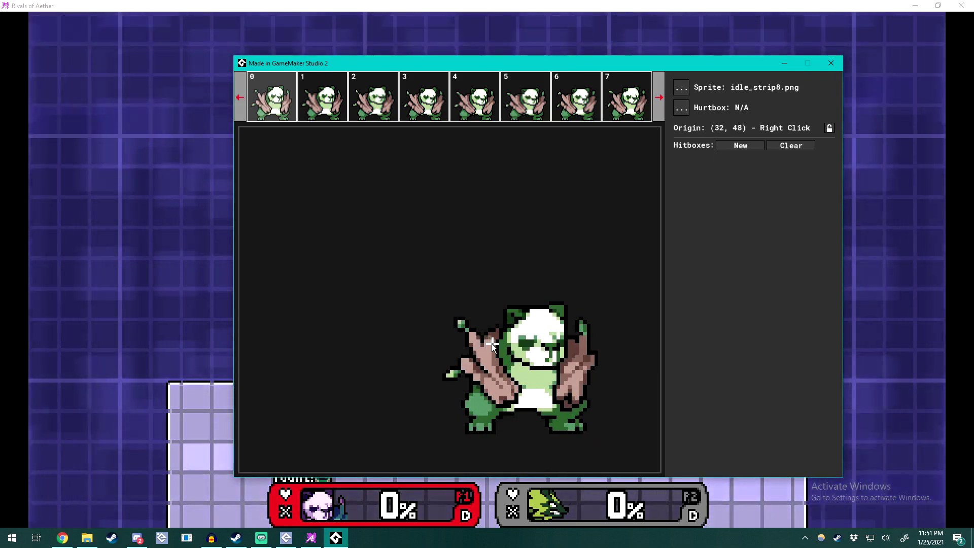
right_click_drag(492, 355, 492, 370)
scroll(555, 294, "down", 3)
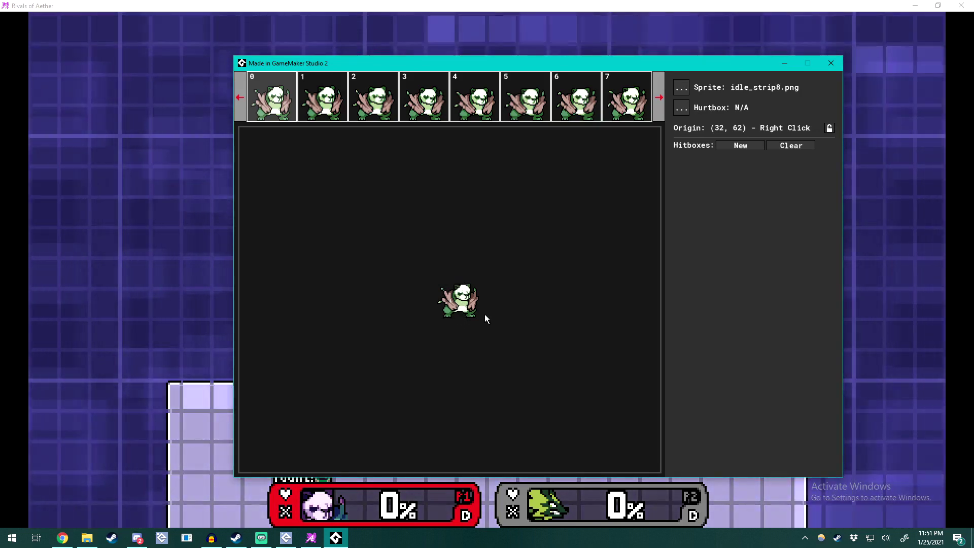
Compare the in-game idle pose in Rivals of Aether with the idle offset in load.gml, and return to the helper.
key("alt+Tab")
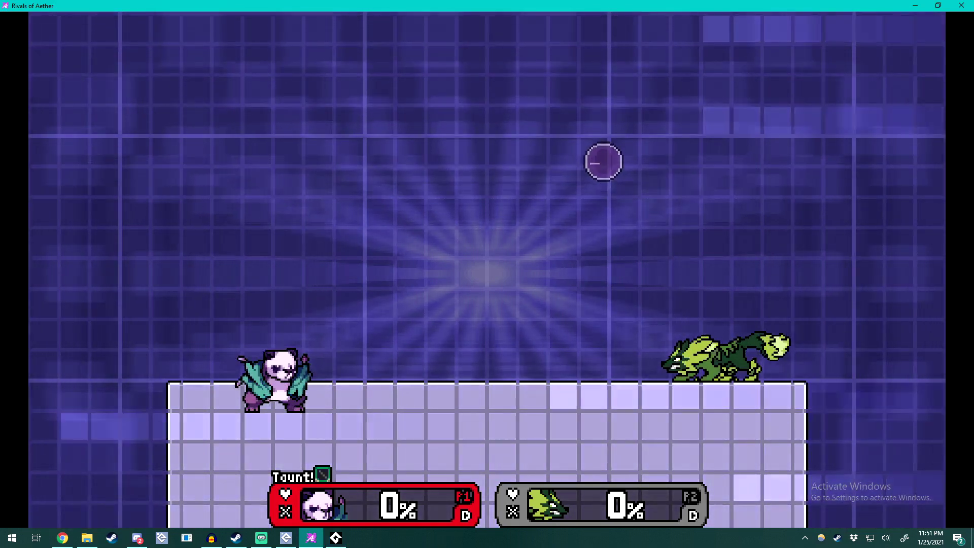
key("alt+Tab")
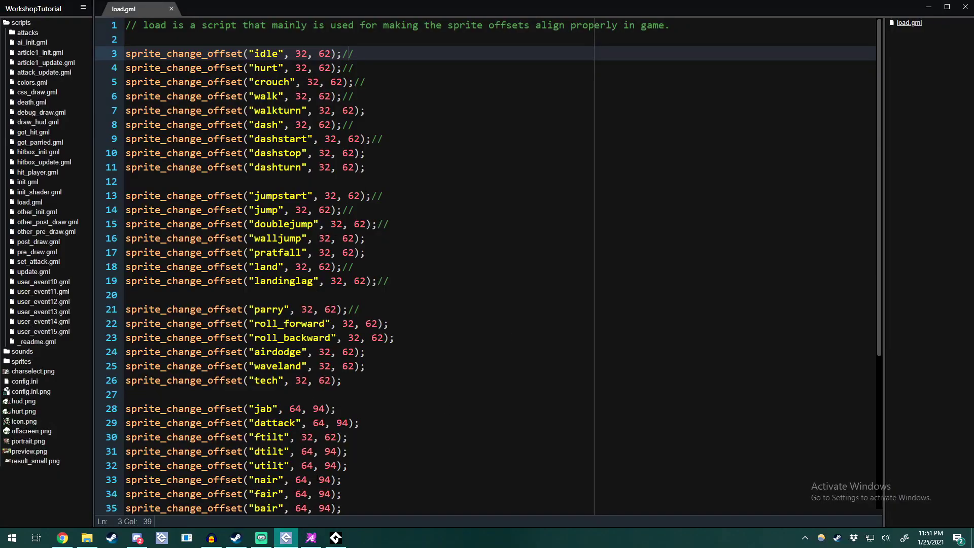
left_click(337, 538)
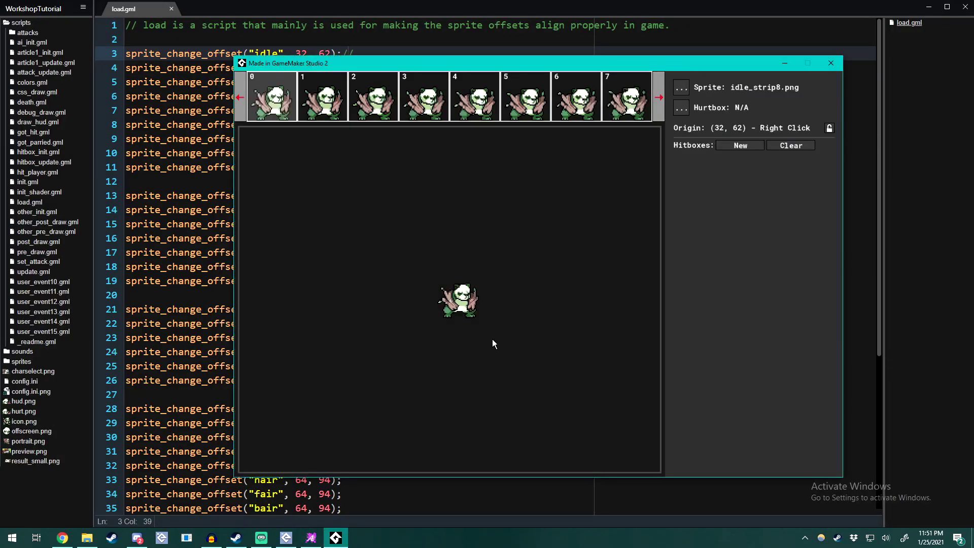
Set the idle sprite's origin to (46, 94) in the helper, centred between the feet at ground level.
scroll(492, 340, "up", 5)
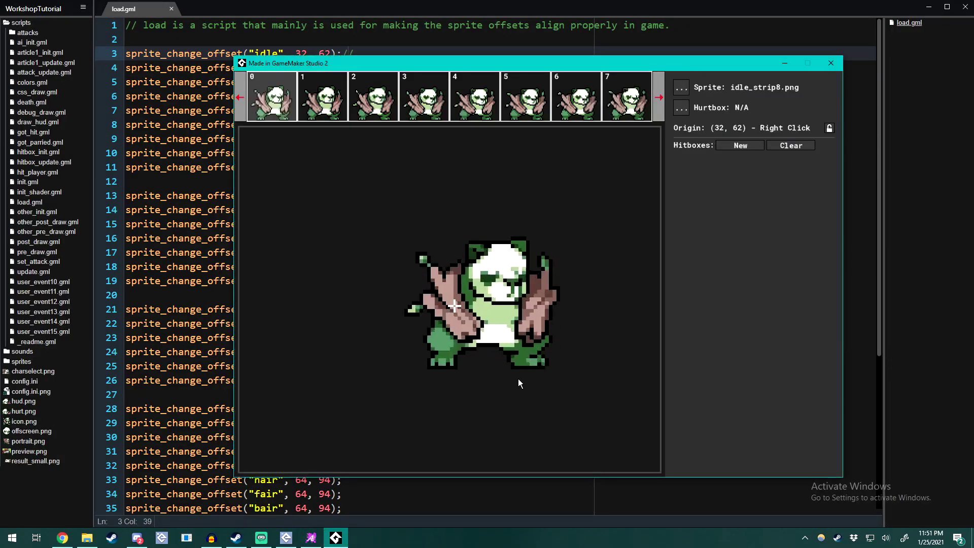
right_click(514, 411)
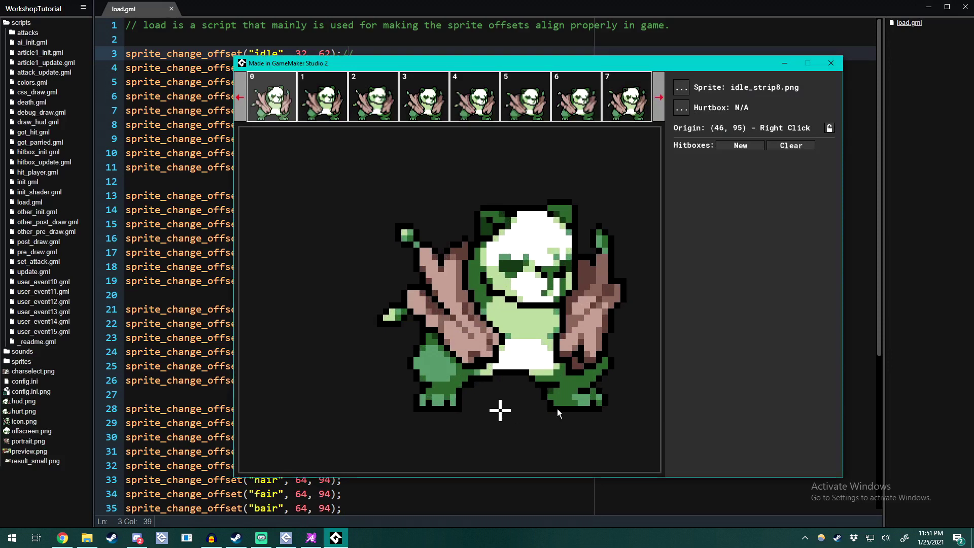
right_click(522, 406)
right_click(507, 406)
right_click(505, 408)
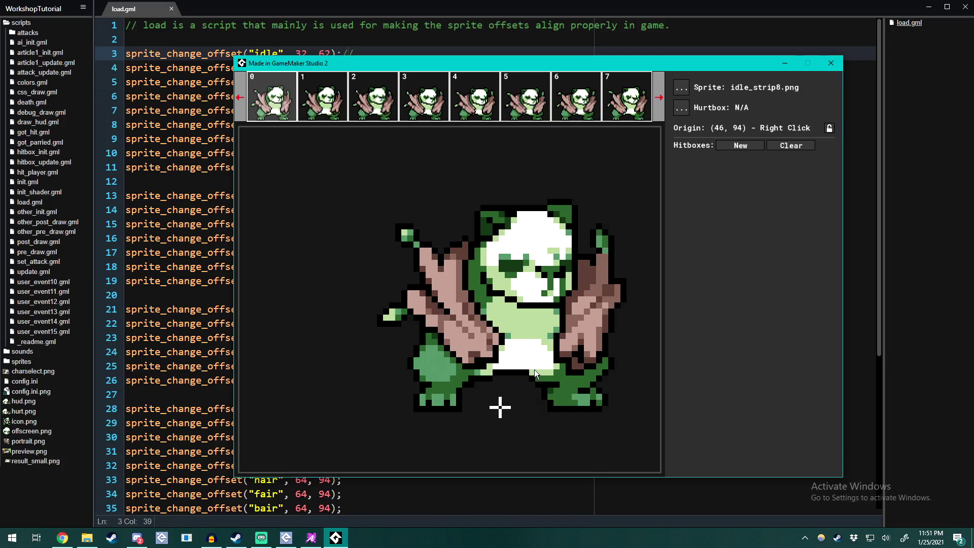
scroll(531, 367, "down", 5)
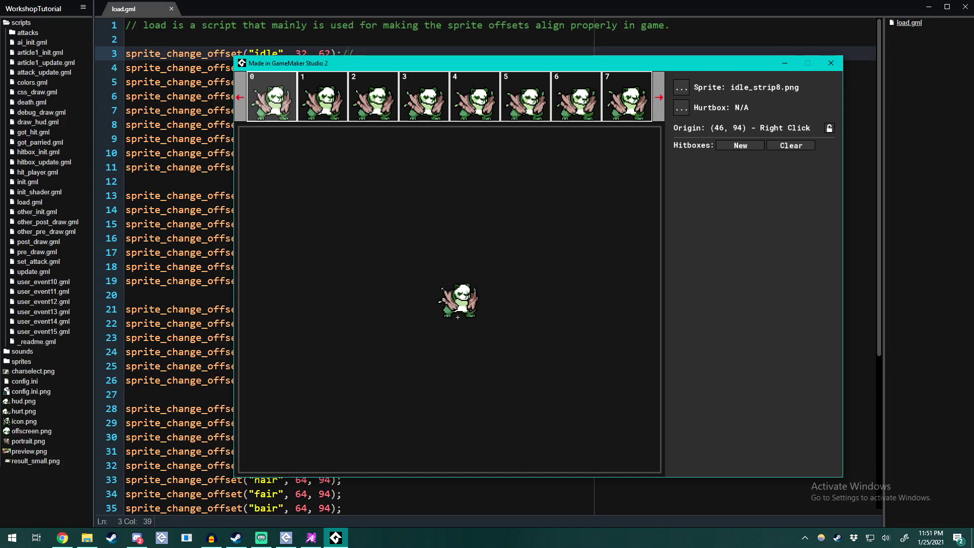
Set the idle sprite offset in load.gml to 46, 94, save the script, and switch to Rivals of Aether.
left_click(213, 96)
double_click(301, 54)
type("46")
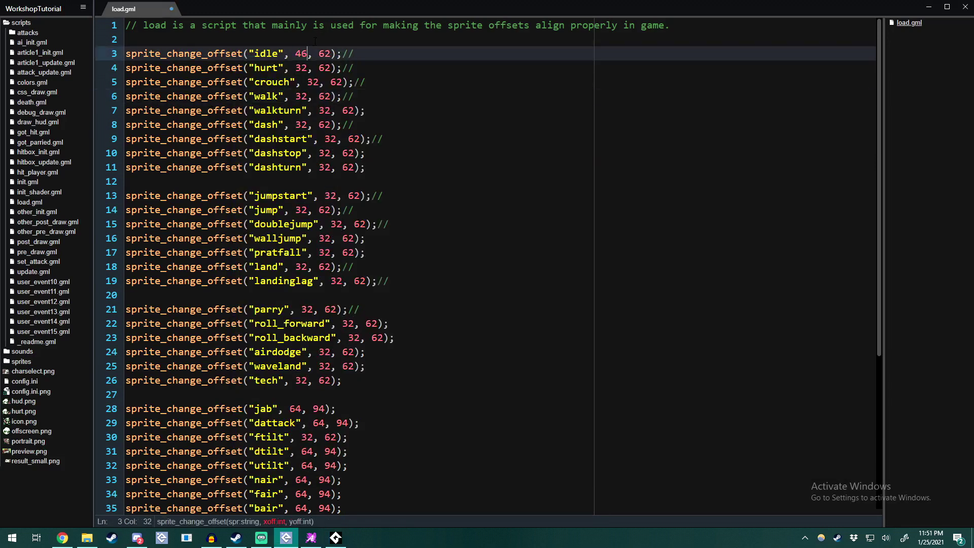
double_click(325, 54)
type("94")
left_click(386, 54)
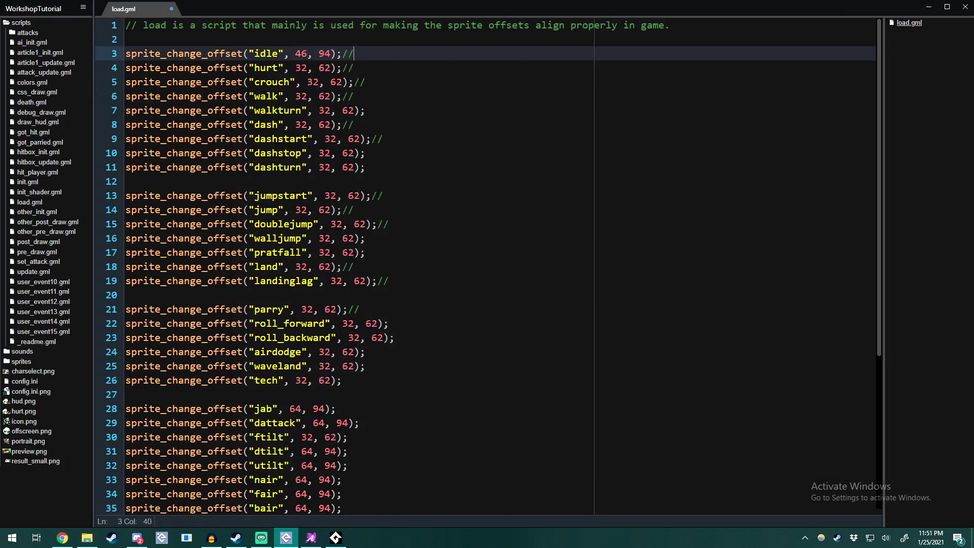
key("ctrl+s")
left_click(311, 538)
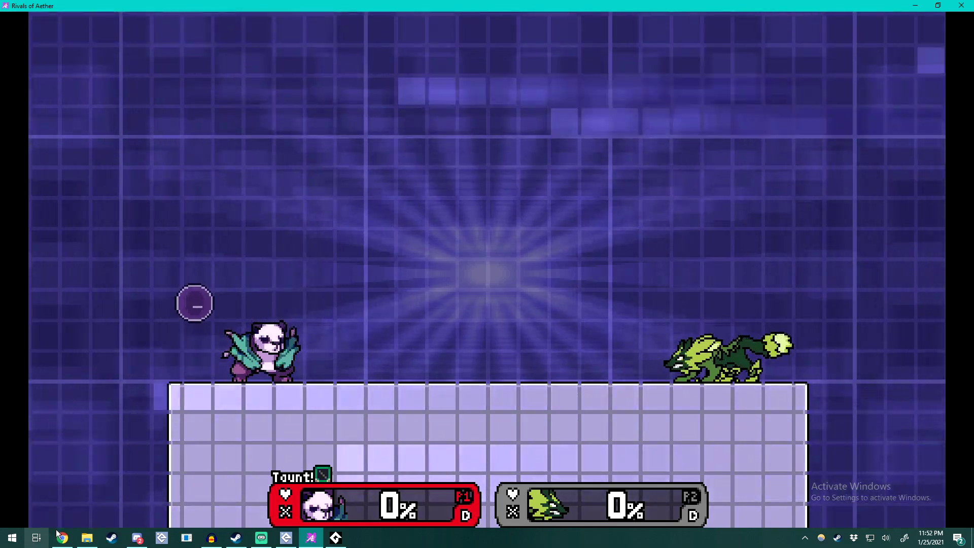
Open the sprites folder of GuaduaSprites inside the WorkshopTutorial Character Files in File Explorer.
key("alt+Tab")
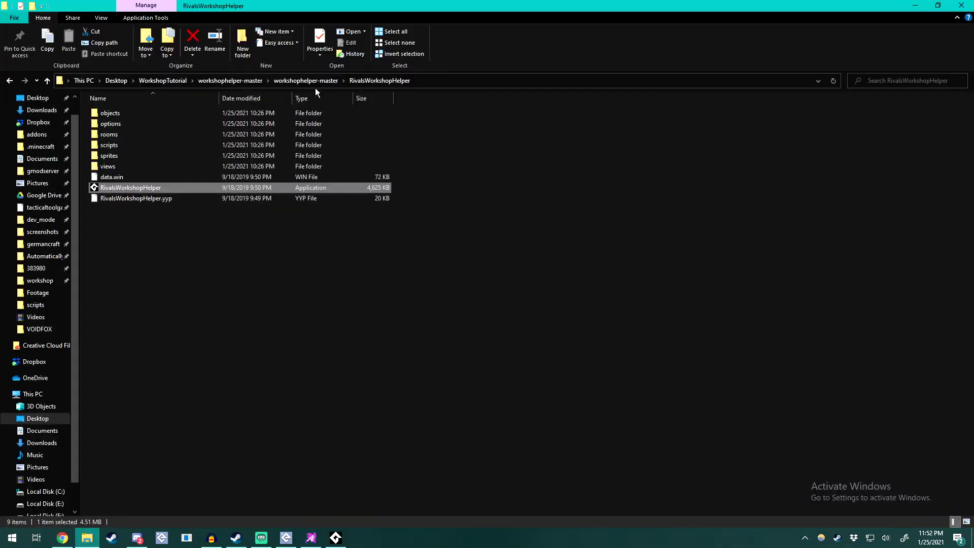
left_click(303, 83)
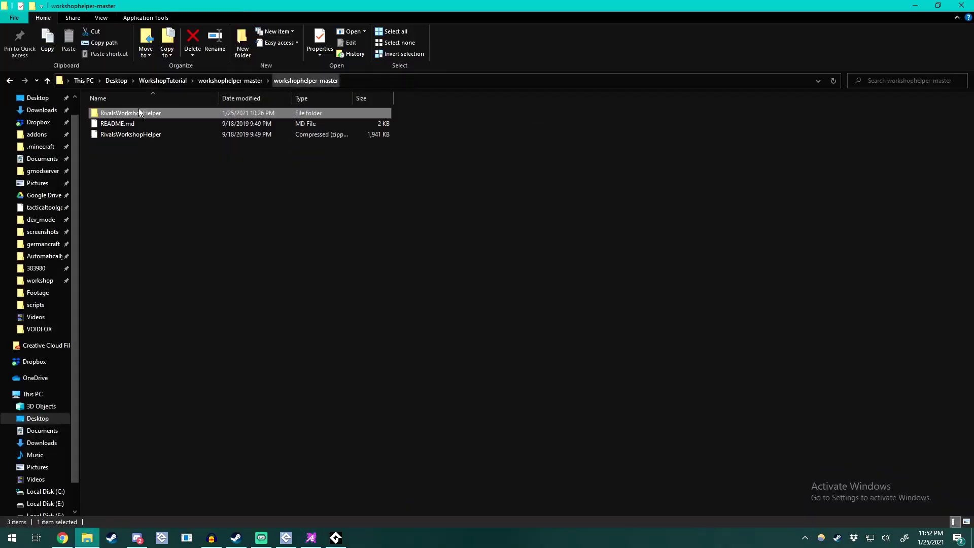
left_click(163, 81)
double_click(112, 123)
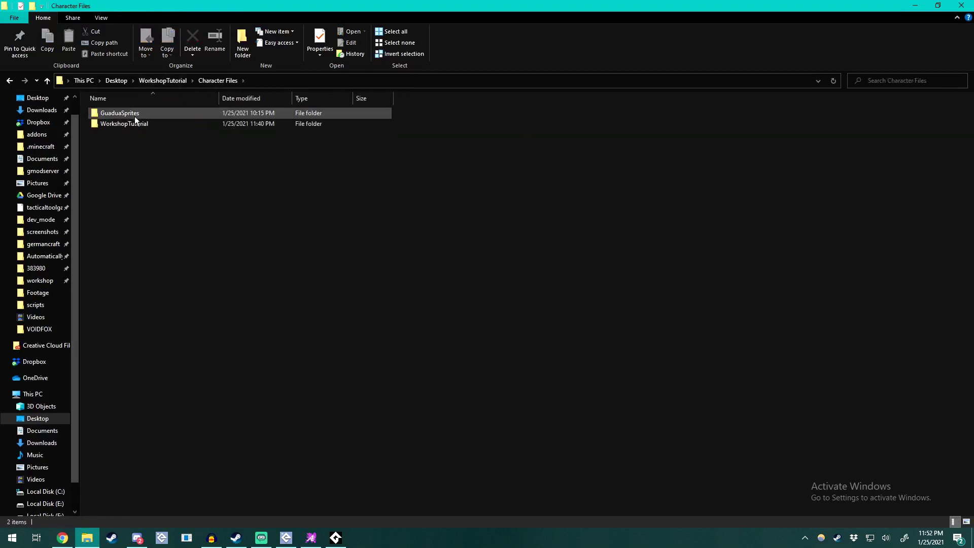
double_click(135, 116)
double_click(114, 122)
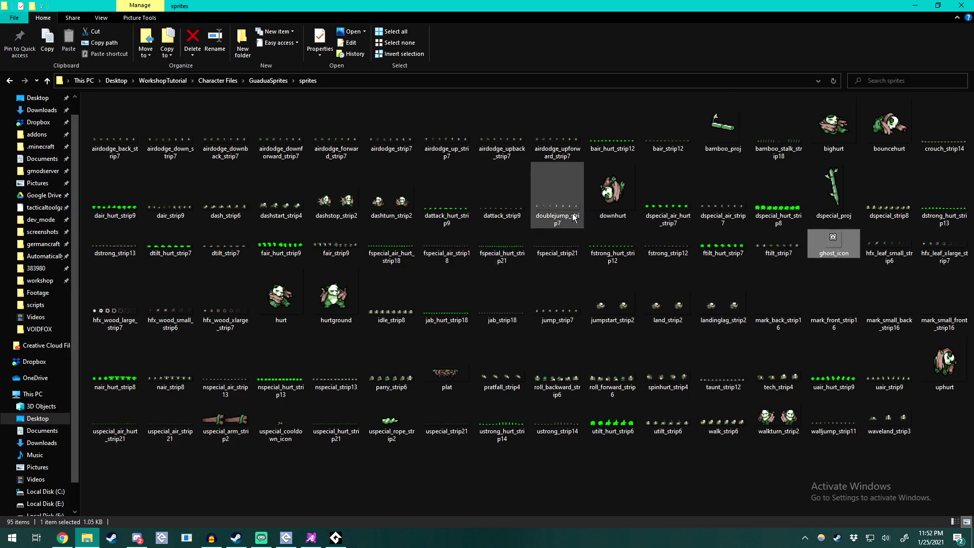
Examine the character's sprite files and the Steam workshop content folder 383980, and return to load.gml in GMEdit.
left_click(281, 416)
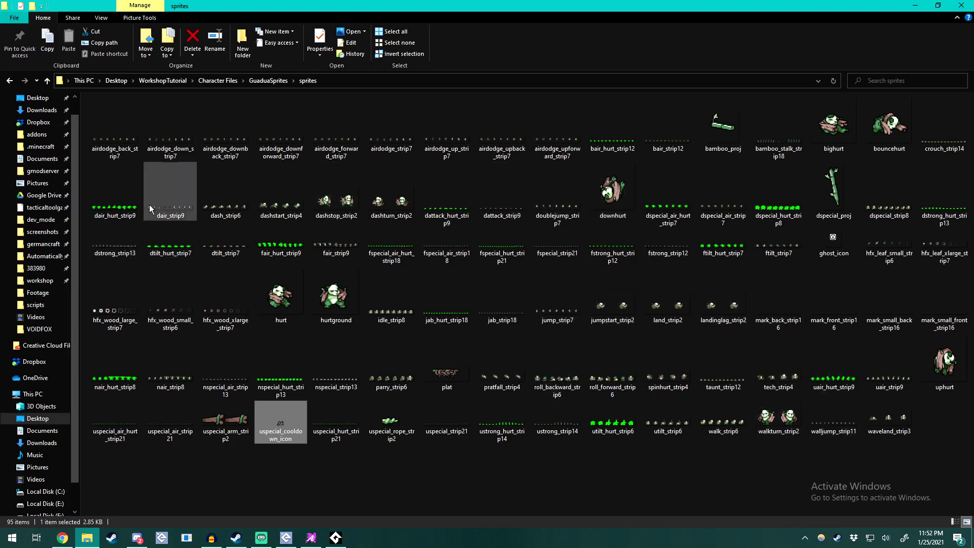
left_click(39, 271)
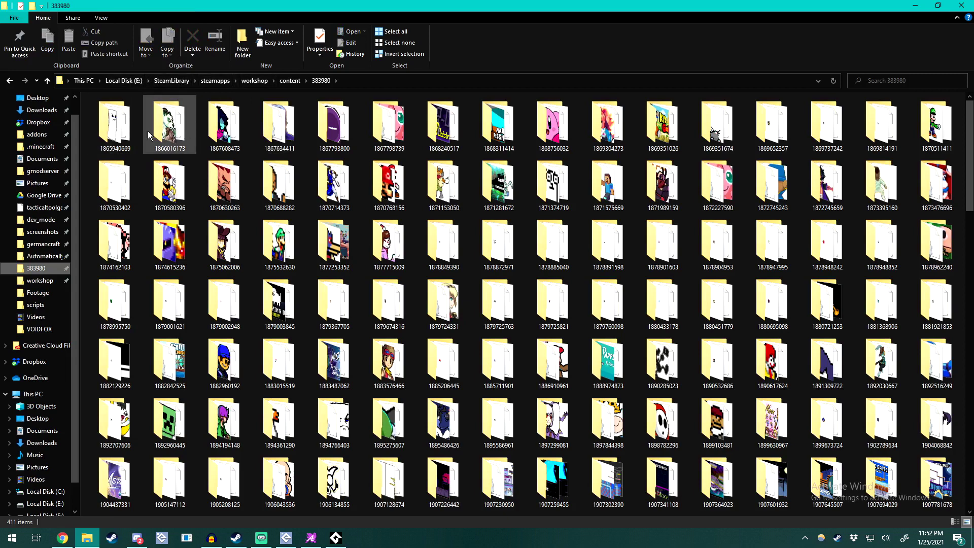
left_click(9, 80)
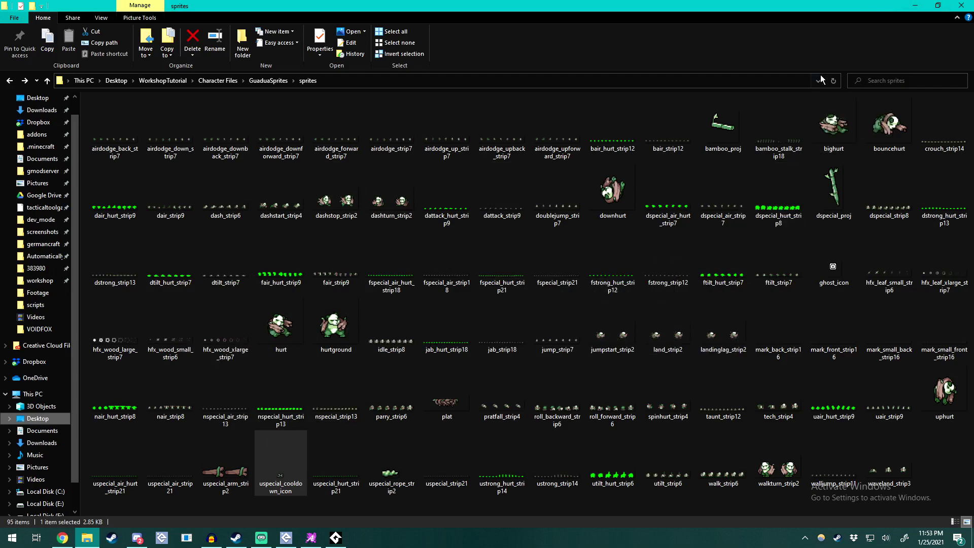
left_click(915, 5)
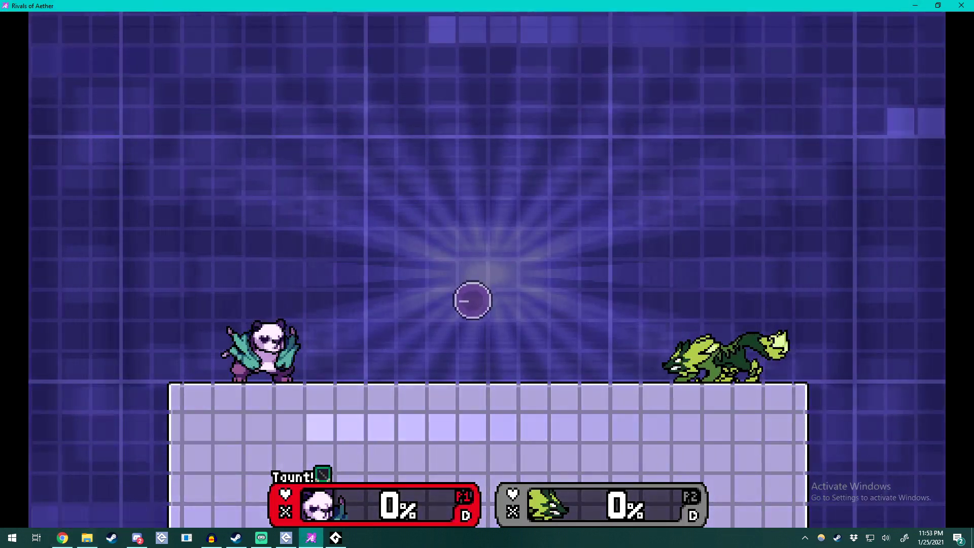
left_click(915, 5)
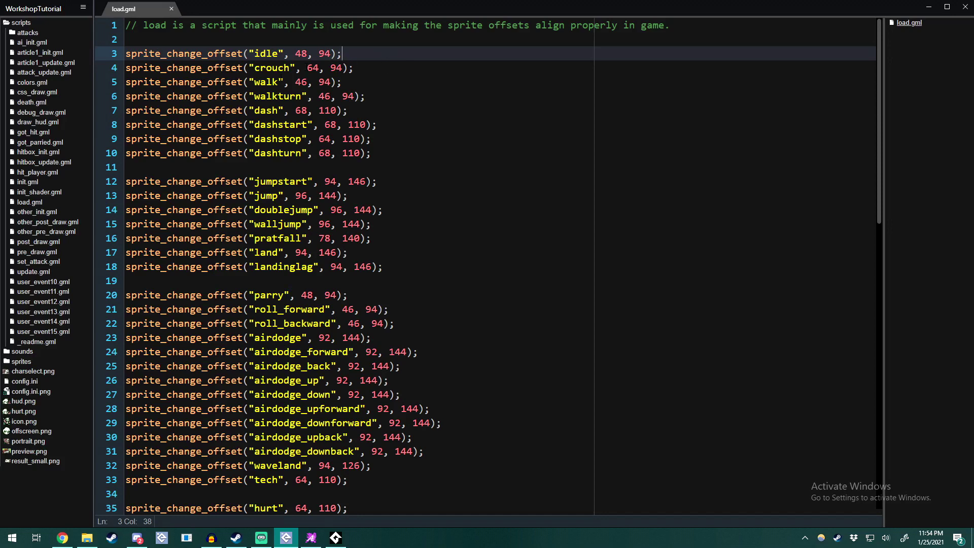
Add a set_victory_theme() call on its own line above the idle offset in load.gml, separated by blank lines.
left_click(154, 38)
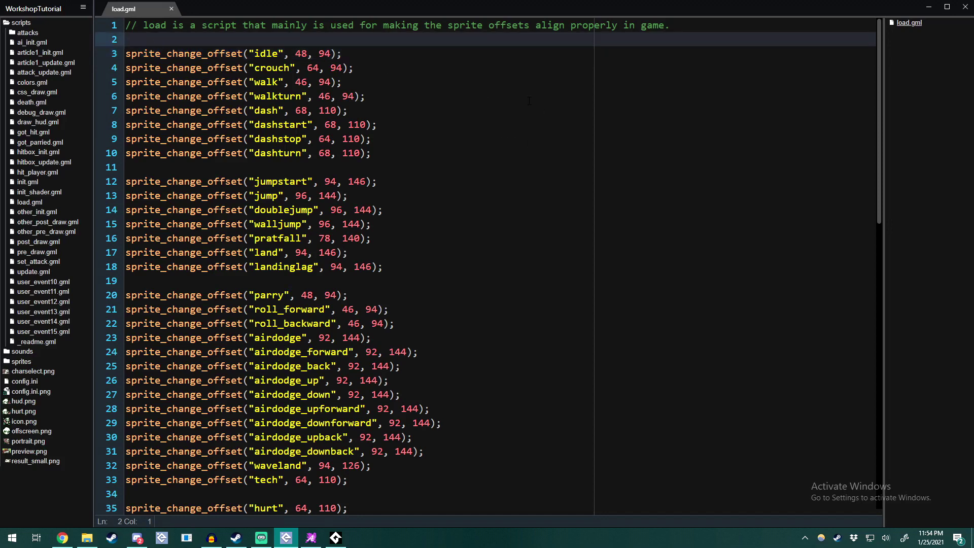
key("Return")
key("Return")
key("Up")
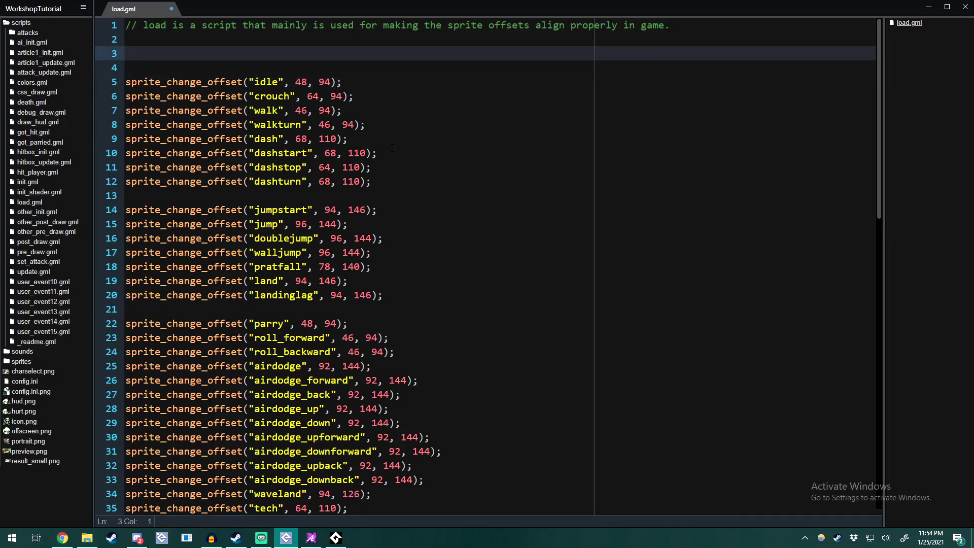
type("set_")
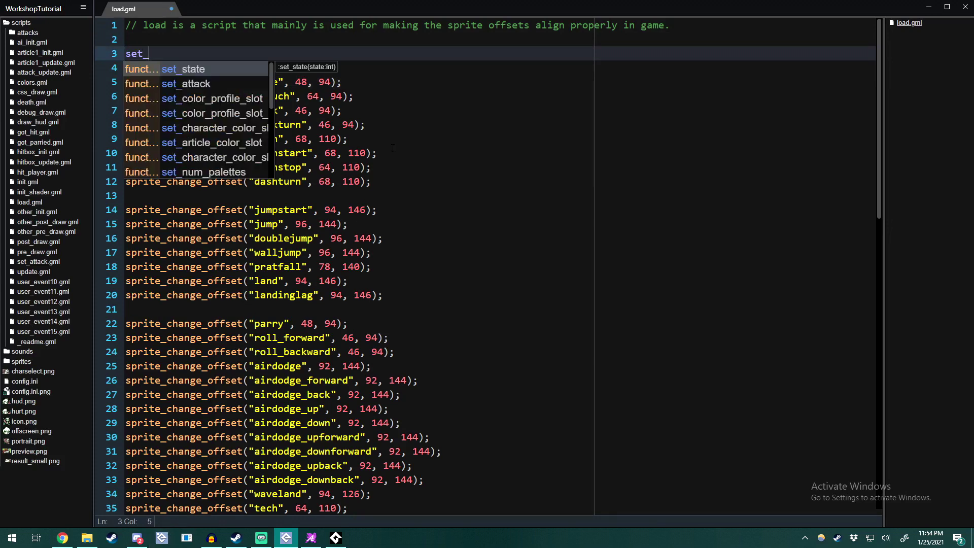
type("vic")
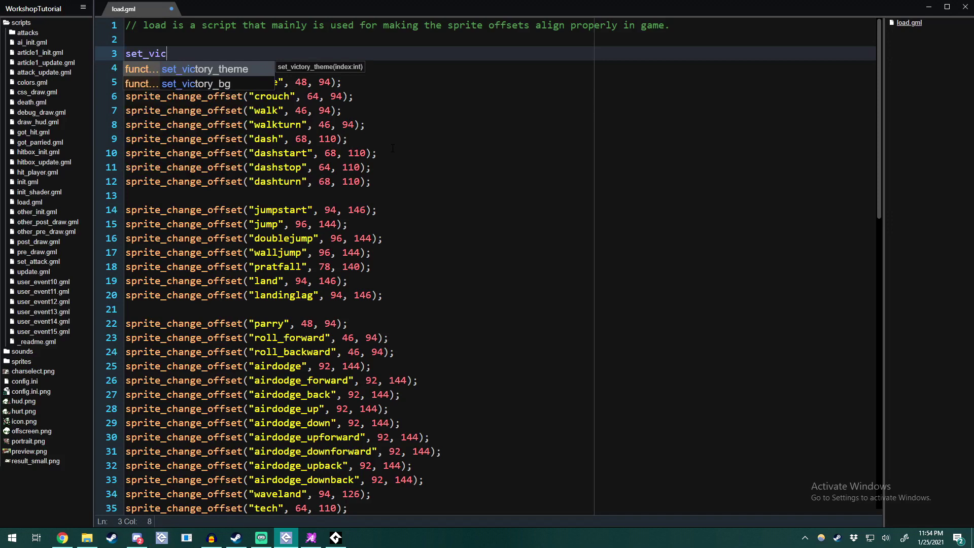
key("Return")
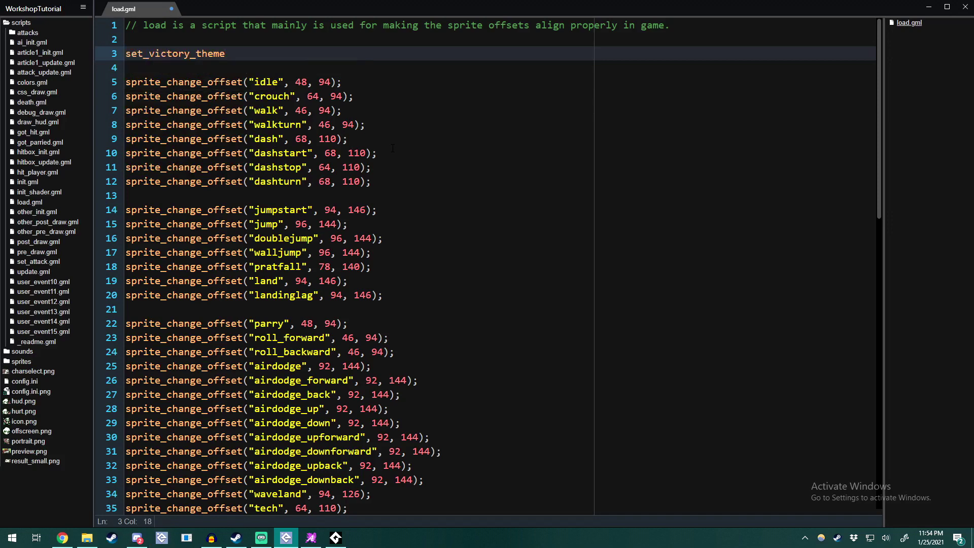
type("(")
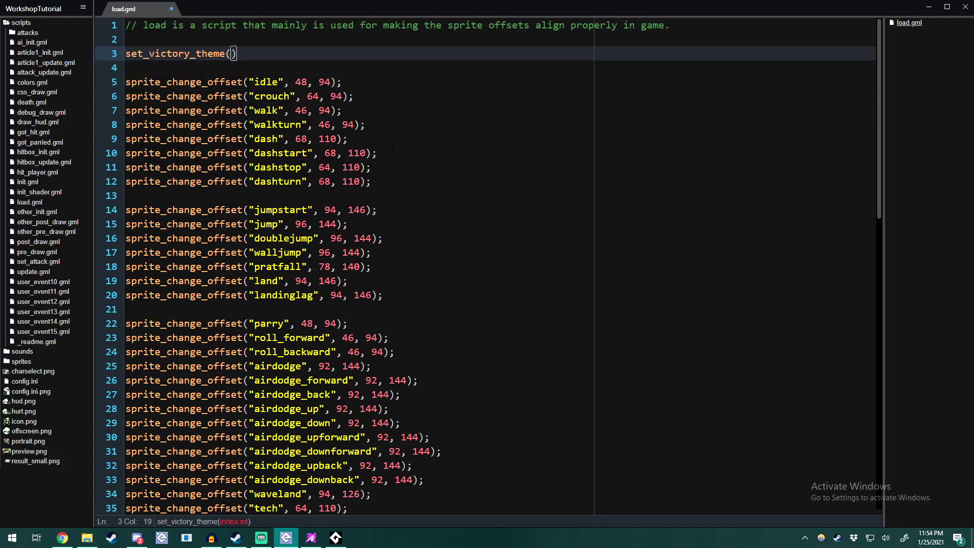
Look up the victory sound in the sounds folder, pass sound_get("victory_guadua") to set_victory_theme, and save load.gml.
left_click(20, 351)
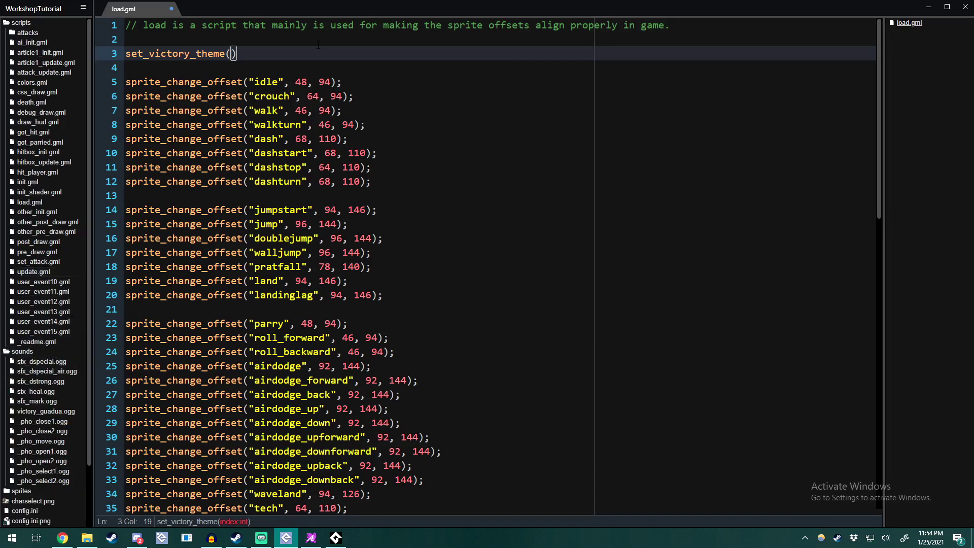
type("sound_get(\"")
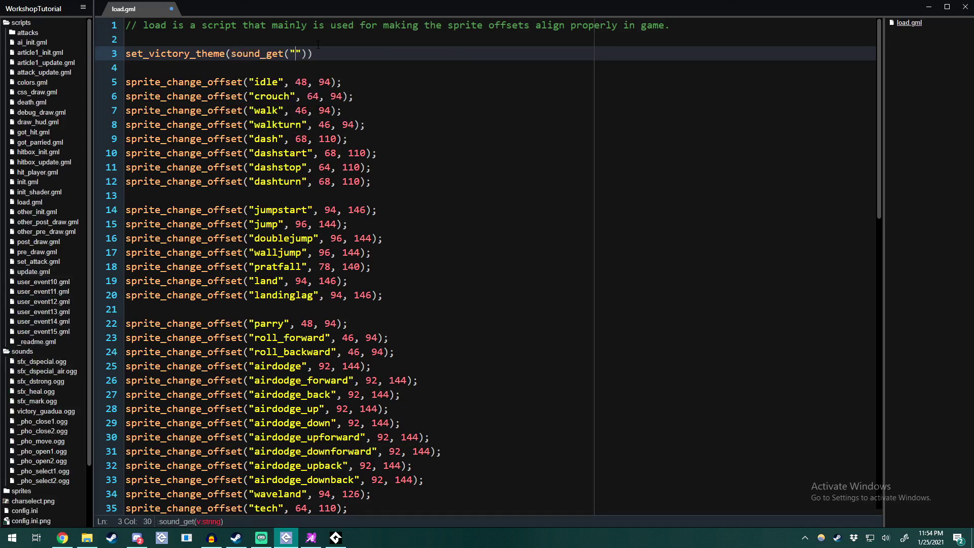
type("victory_guadua")
key("End")
key("ctrl+s")
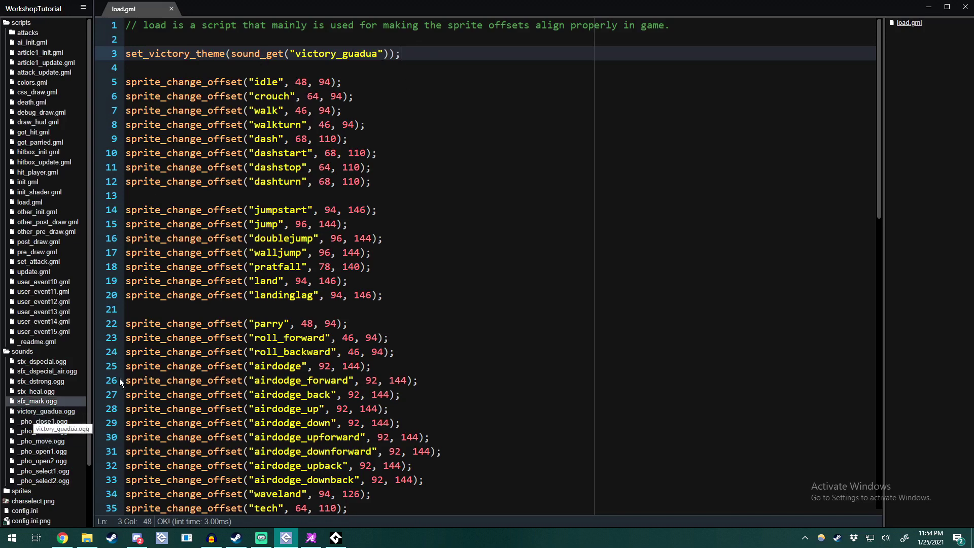
double_click(268, 53)
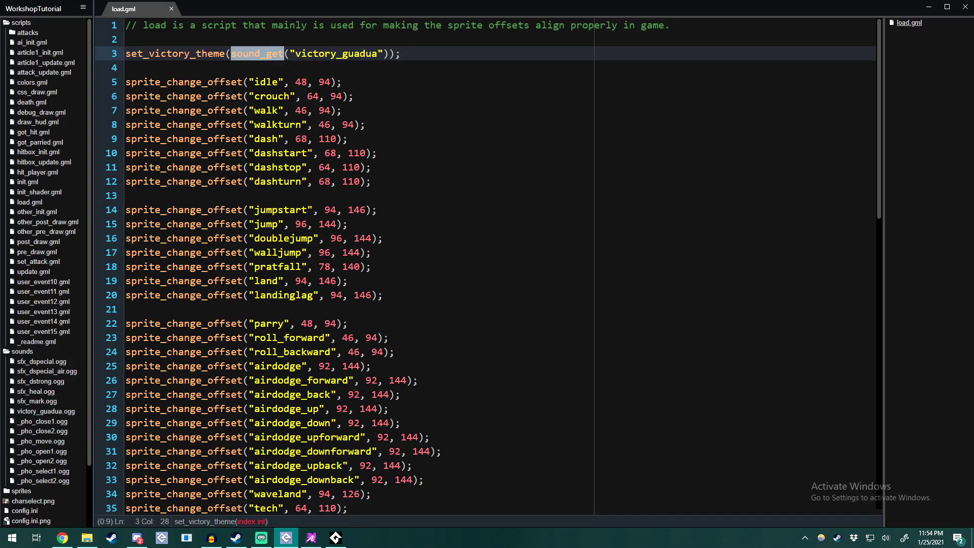
left_click(269, 67)
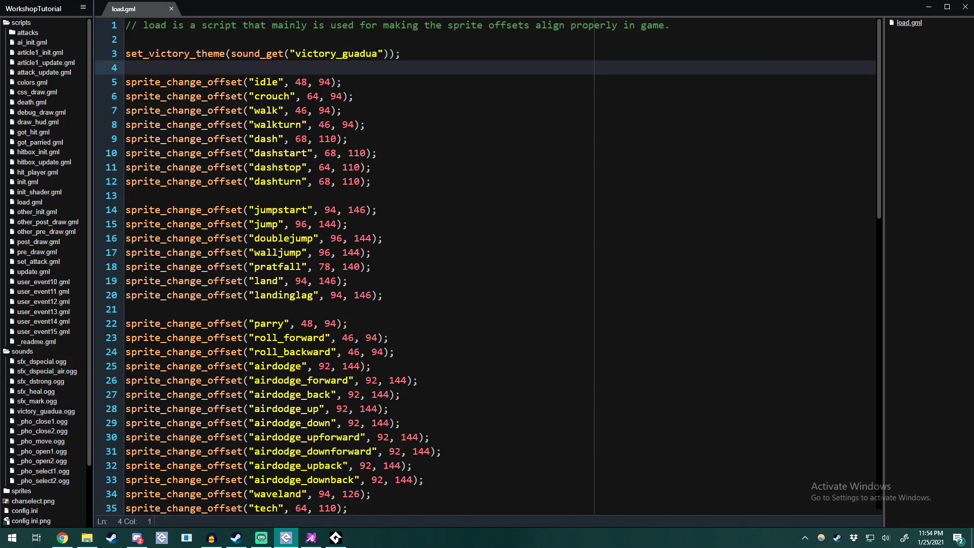
left_click(377, 53)
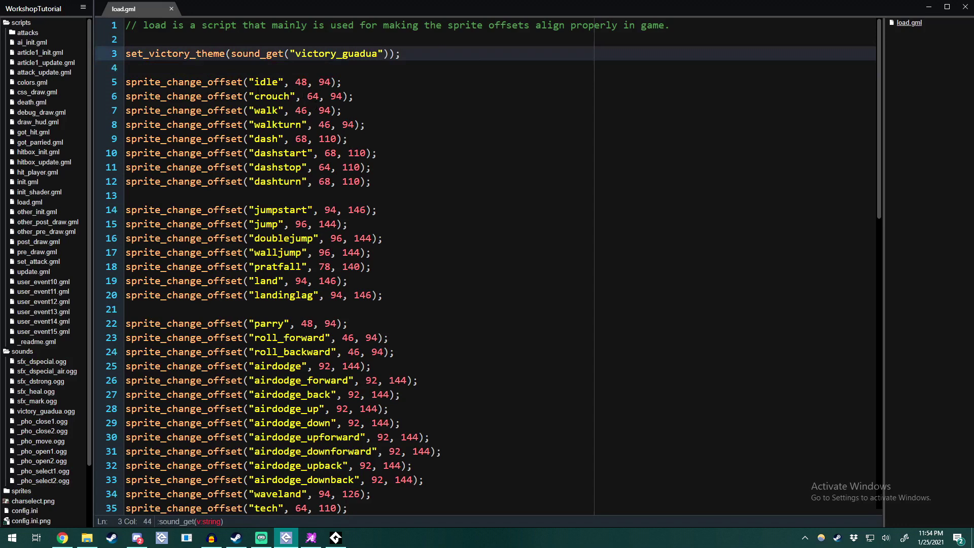